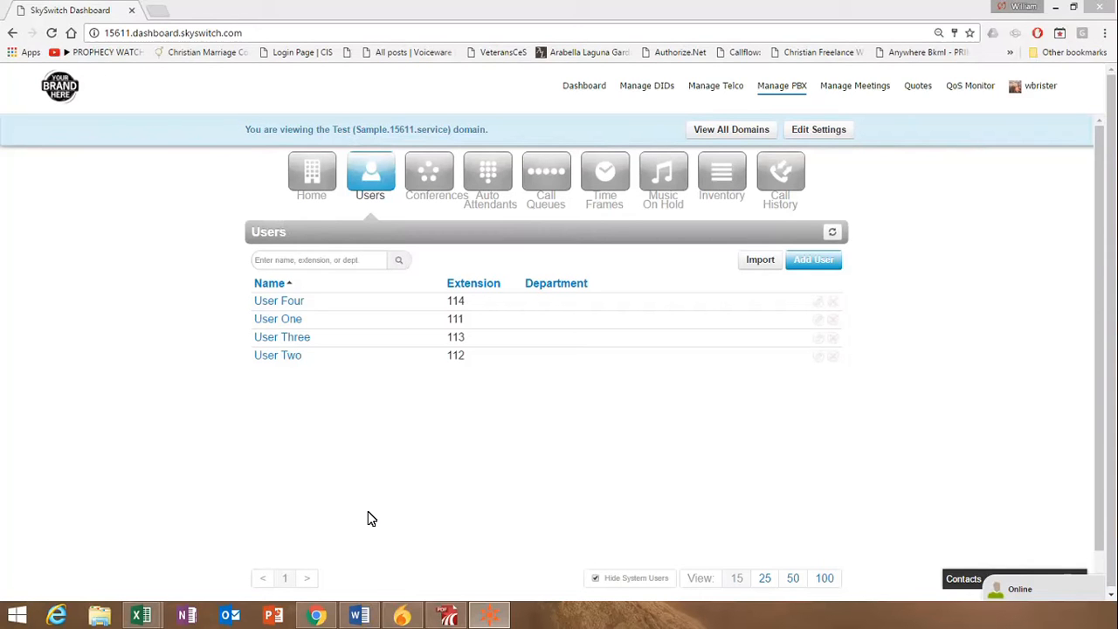
# Show the system users in the user list, and hide them again
pyautogui.click(619, 320)
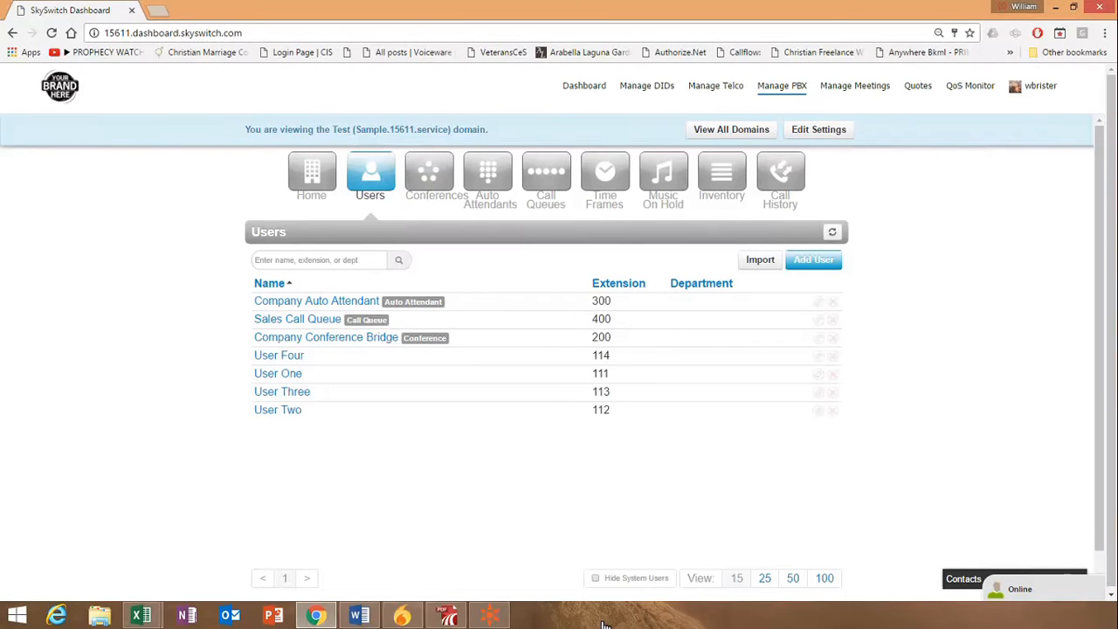
pyautogui.click(559, 409)
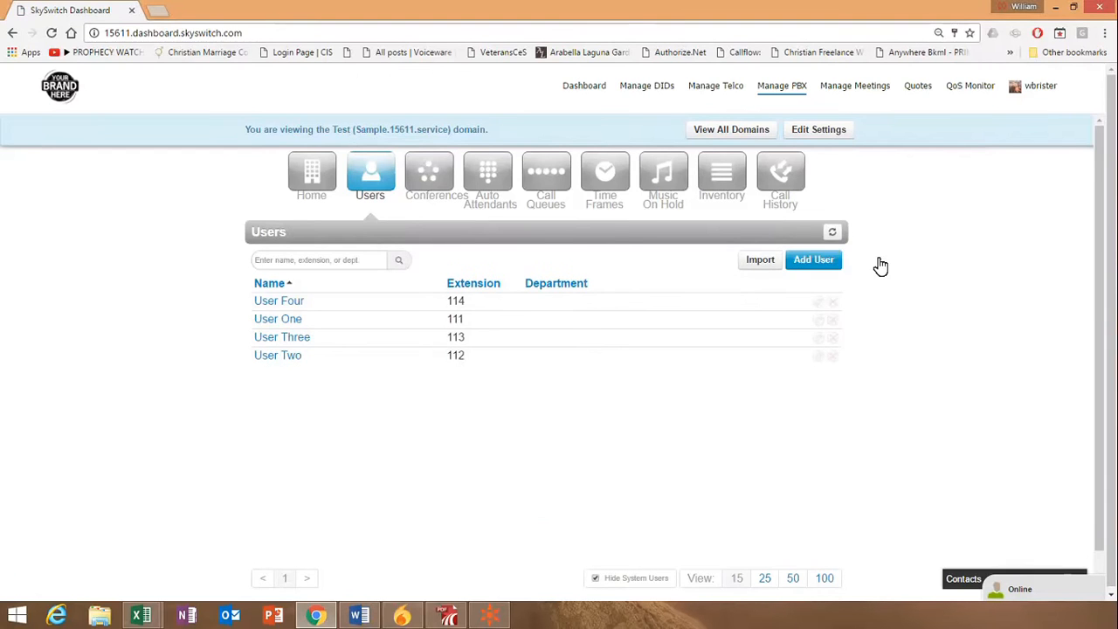
# Start a new user with first name Ring, last name Group and extension 299, and fill in the e-mail address
pyautogui.click(874, 253)
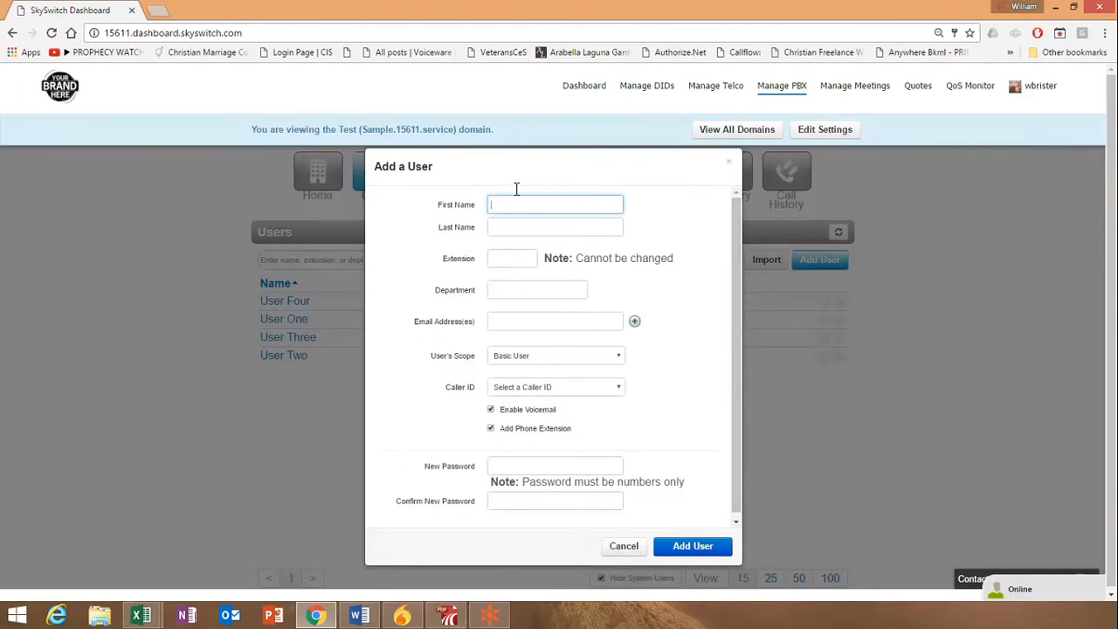
pyautogui.write('Ring')
pyautogui.press('Tab')
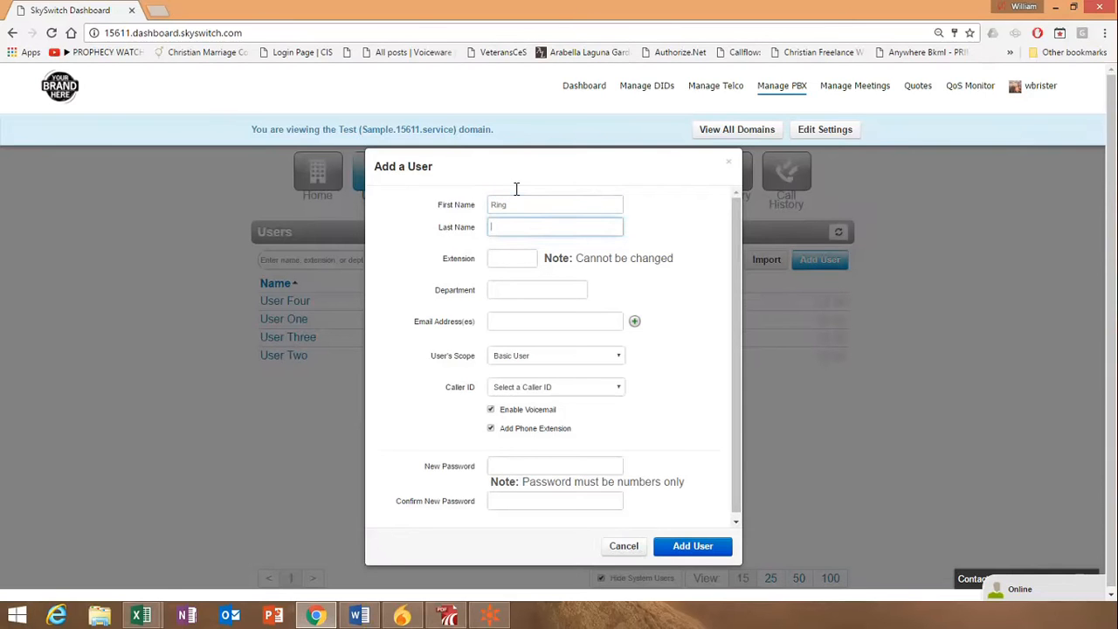
pyautogui.write('Group')
pyautogui.click(505, 253)
pyautogui.write('299')
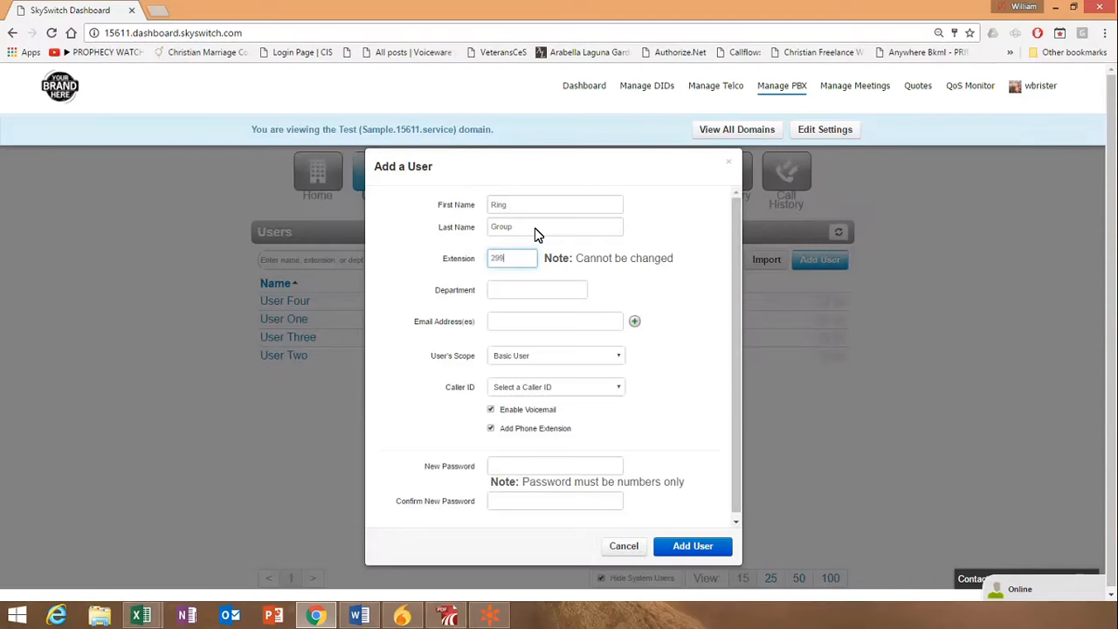
pyautogui.click(490, 321)
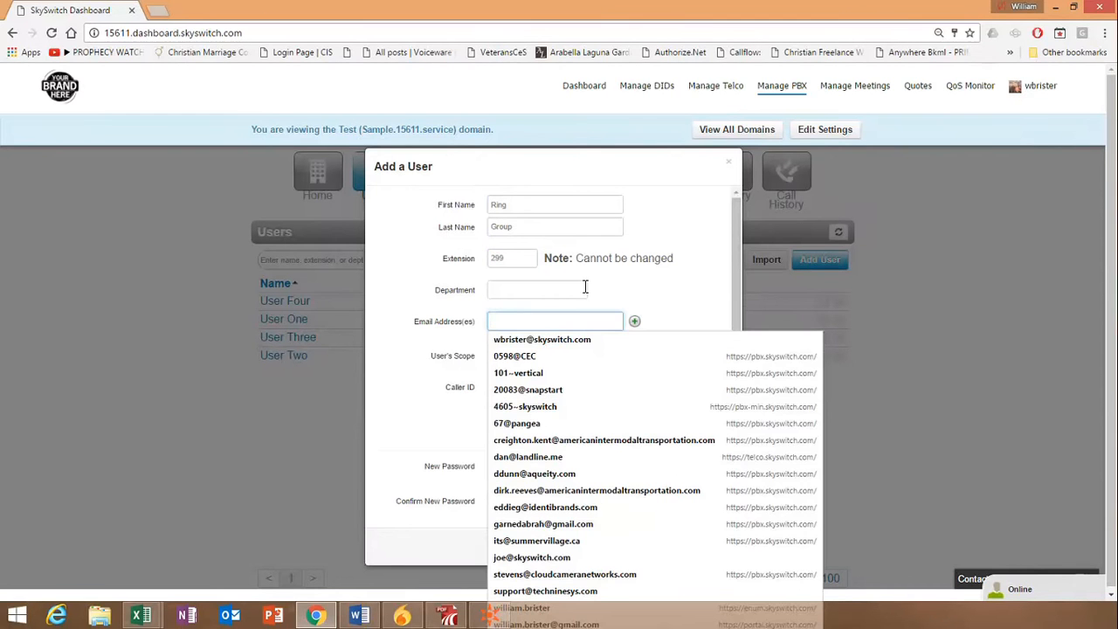
pyautogui.click(559, 340)
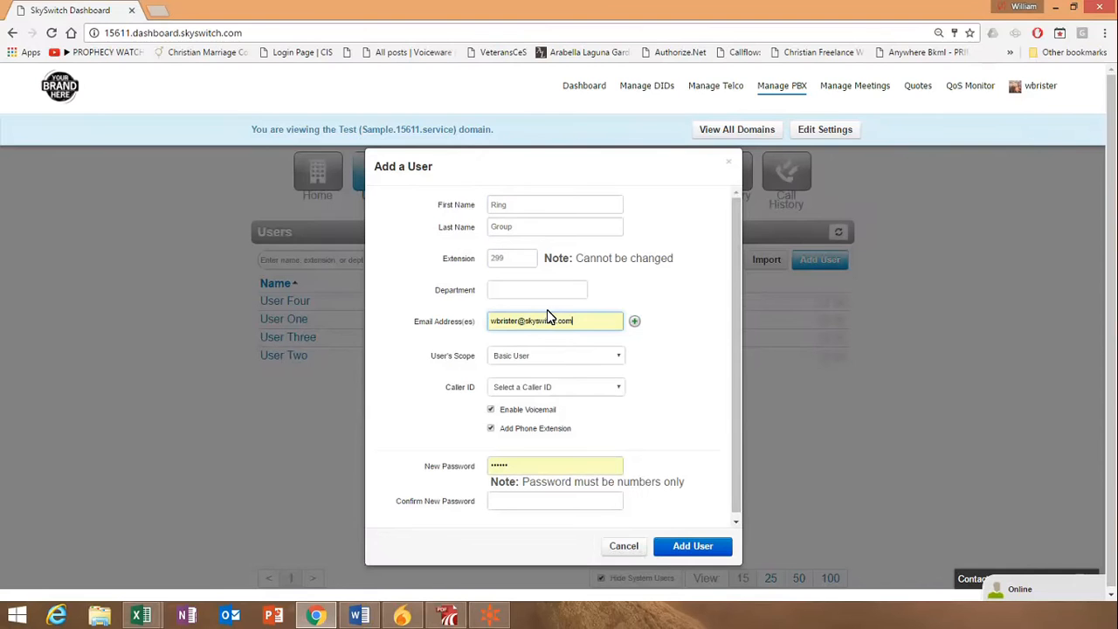
# Set the new user's scope to No Portal and disable both voicemail and the phone extension
pyautogui.click(542, 359)
pyautogui.click(516, 380)
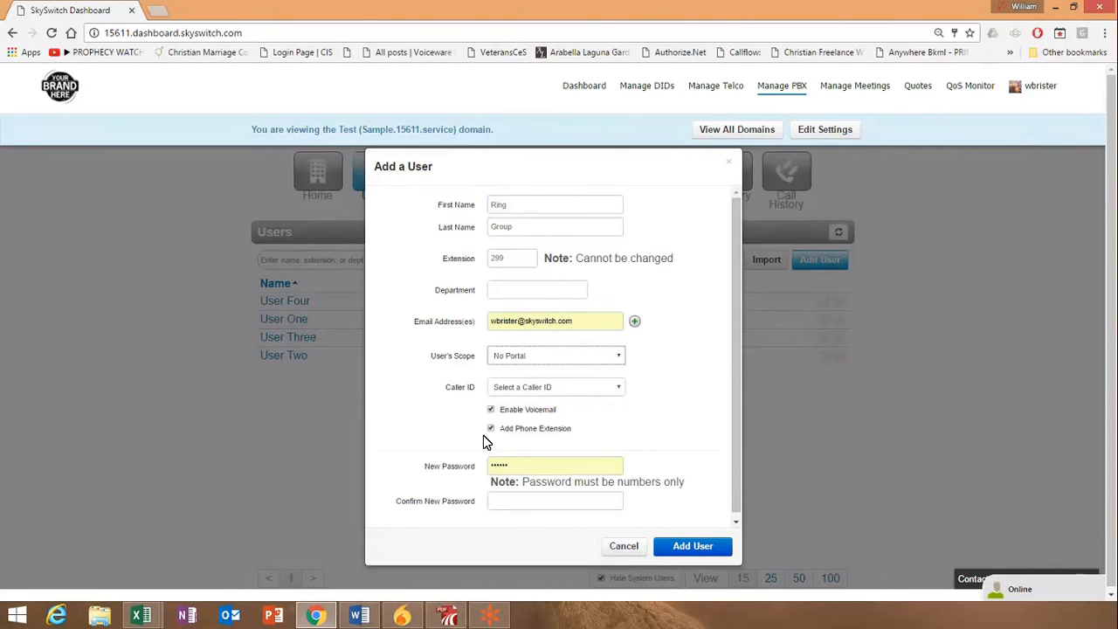
pyautogui.click(491, 408)
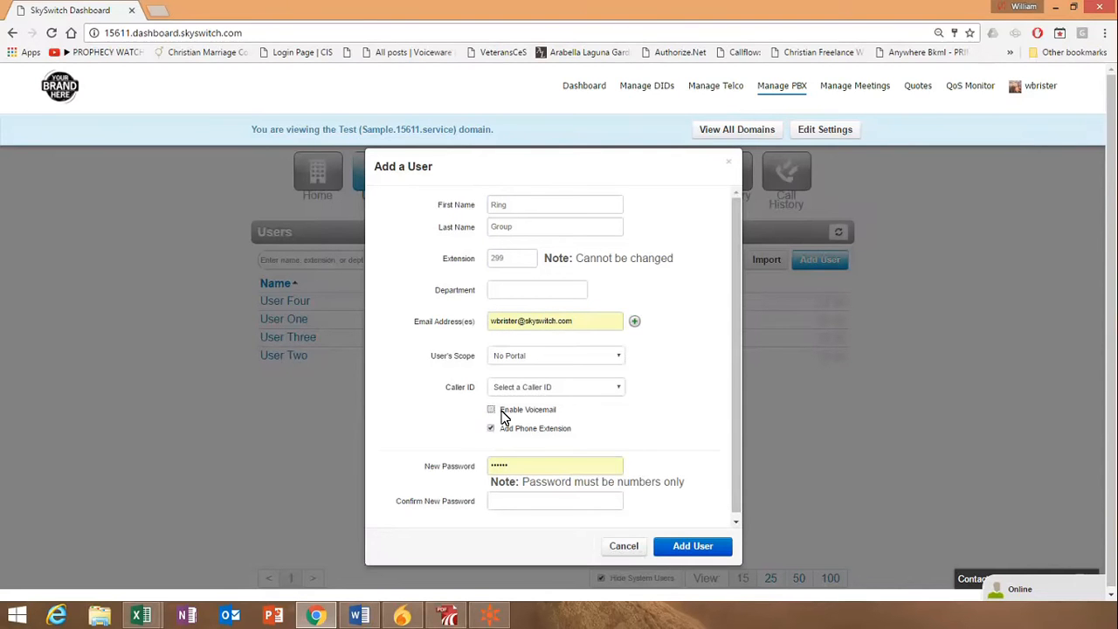
pyautogui.scroll(-1, 489, 447)
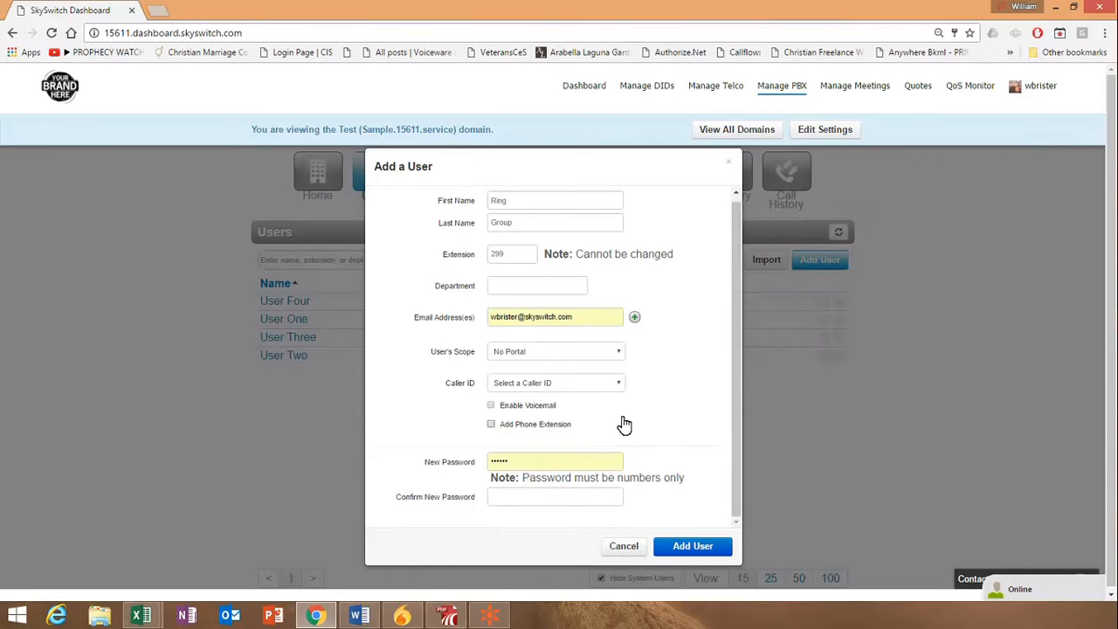
pyautogui.click(540, 423)
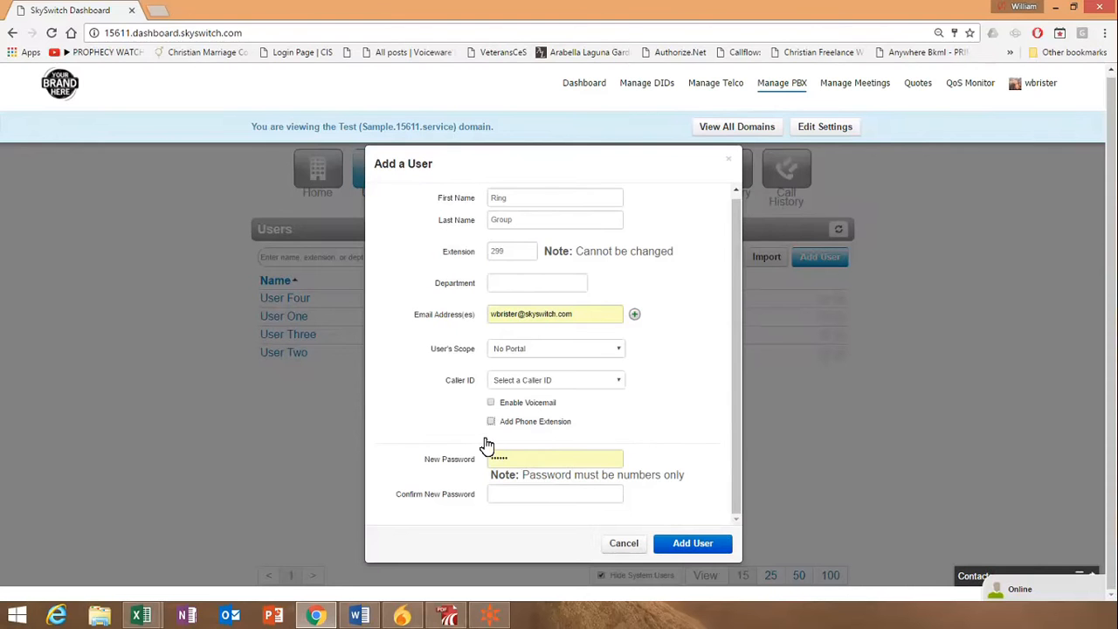
# Enter and confirm a numeric new password for the user, and add the user
pyautogui.moveTo(514, 459); pyautogui.dragTo(457, 459)
pyautogui.write('••••')
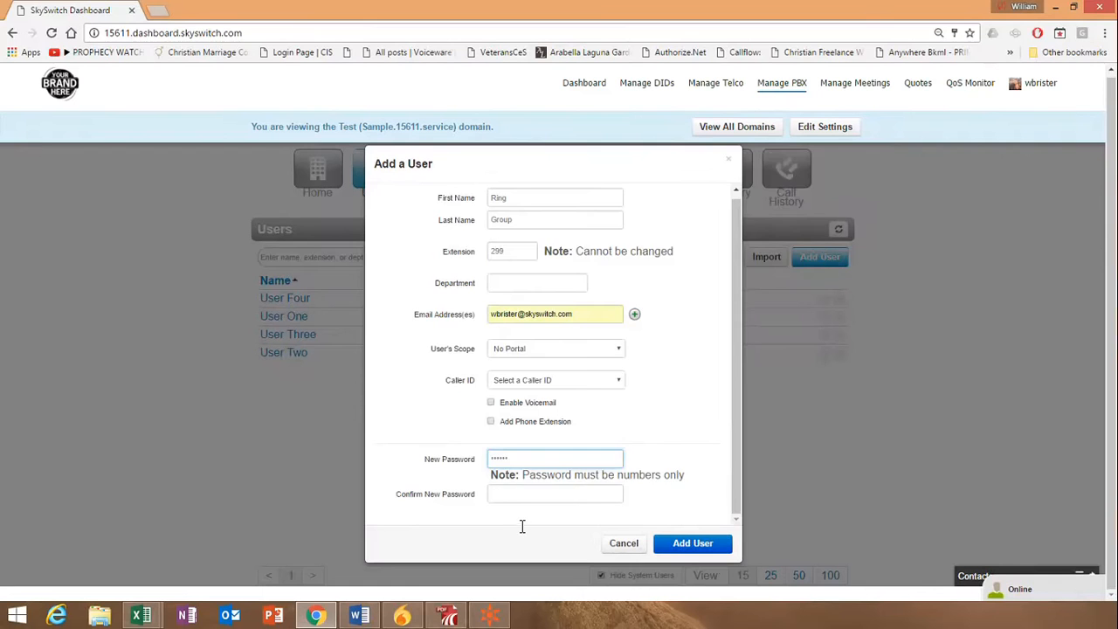
pyautogui.press('Tab')
pyautogui.write('••')
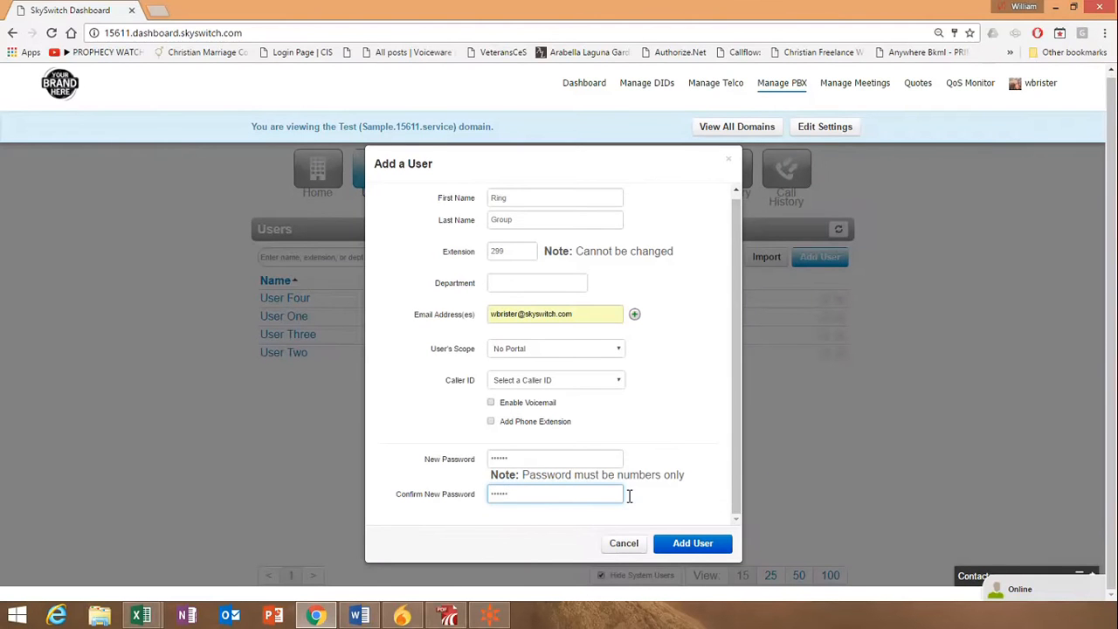
pyautogui.click(627, 495)
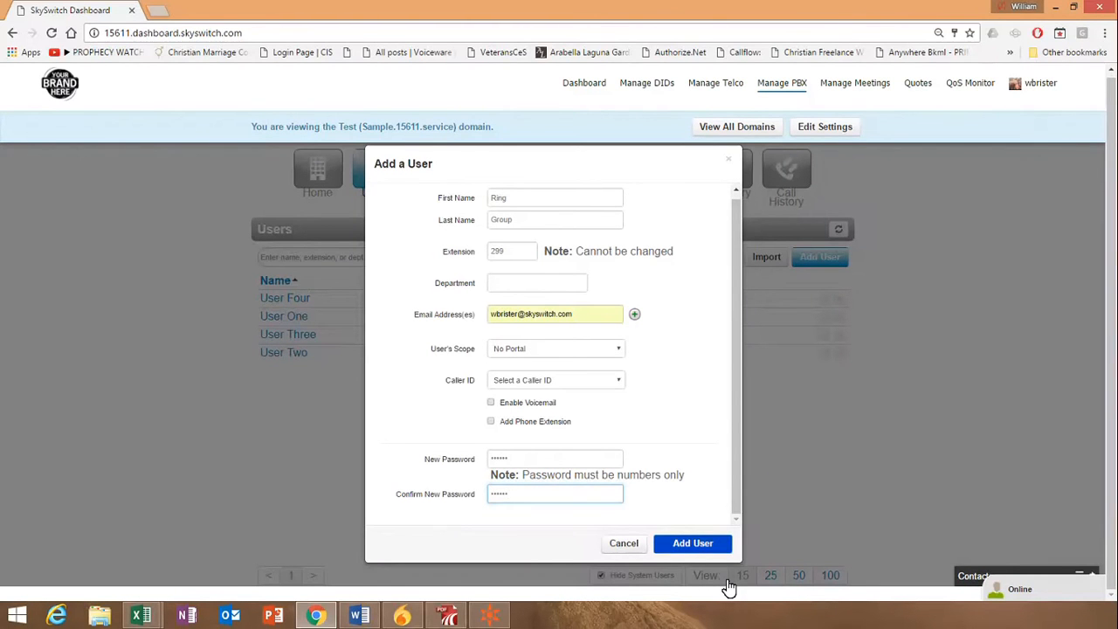
pyautogui.press('Return')
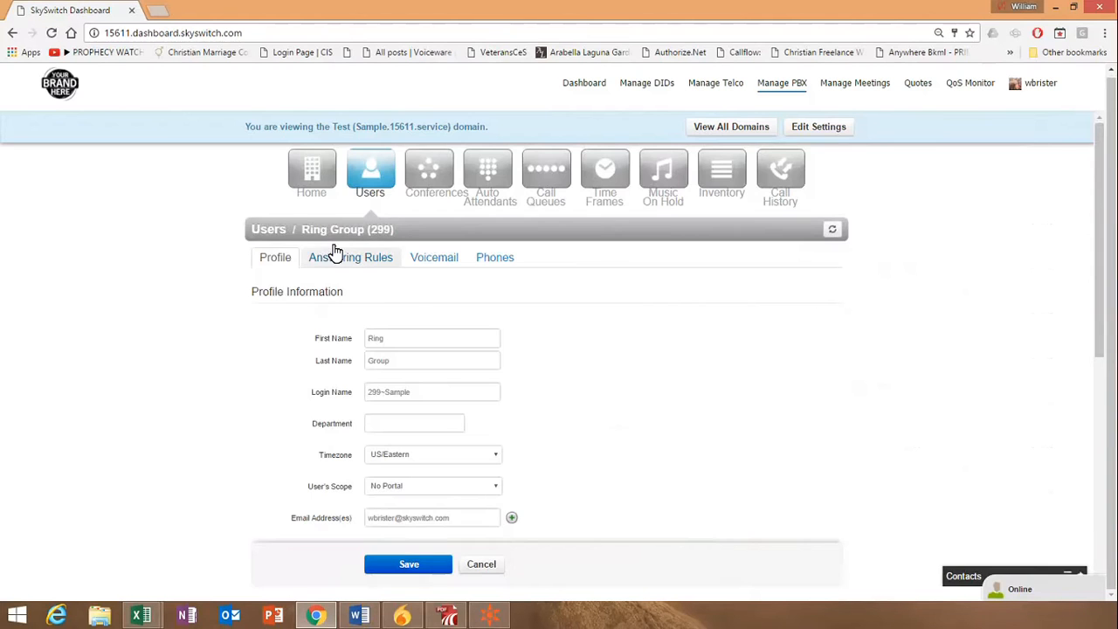
# Review the Default answering rule of the Ring Group user and close it without changes
pyautogui.click(338, 253)
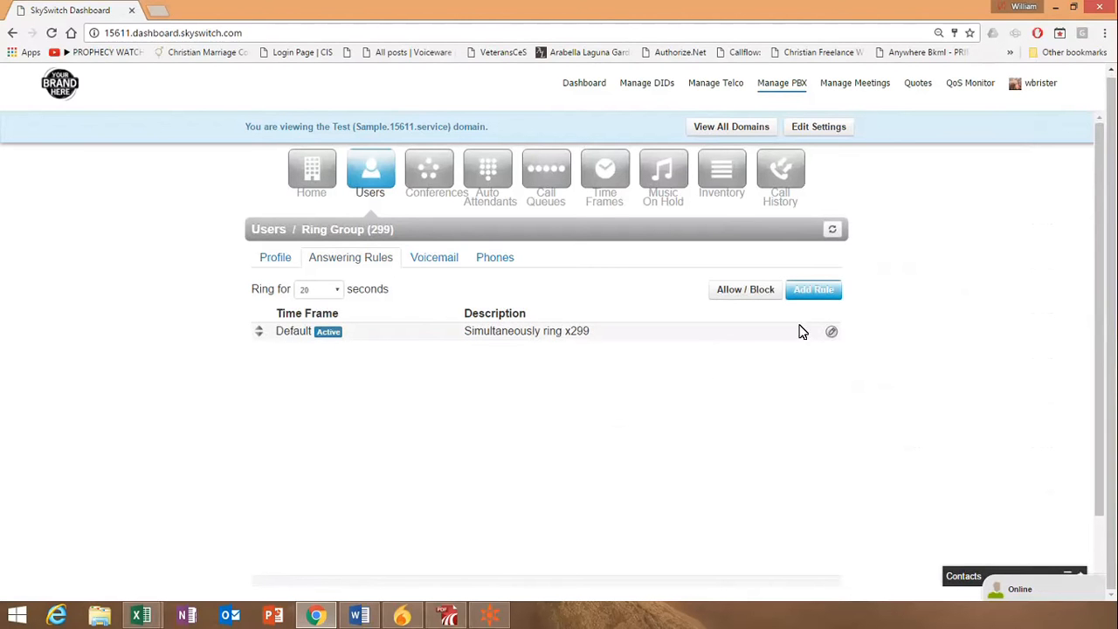
pyautogui.click(878, 339)
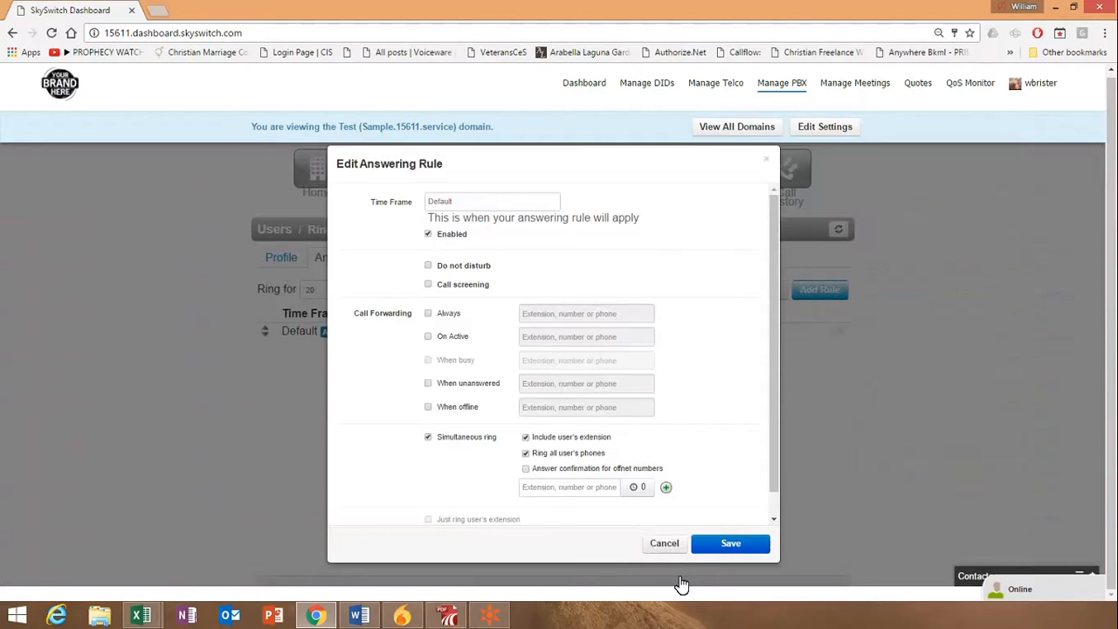
pyautogui.click(666, 544)
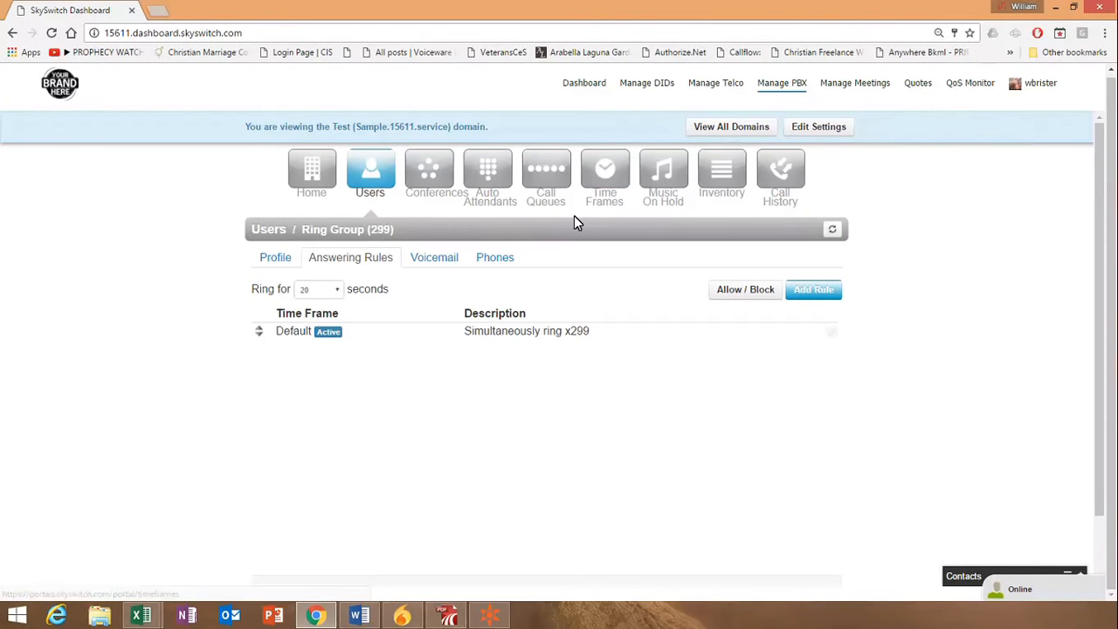
# Check the days and times defined in the Business Hours time frame
pyautogui.click(623, 149)
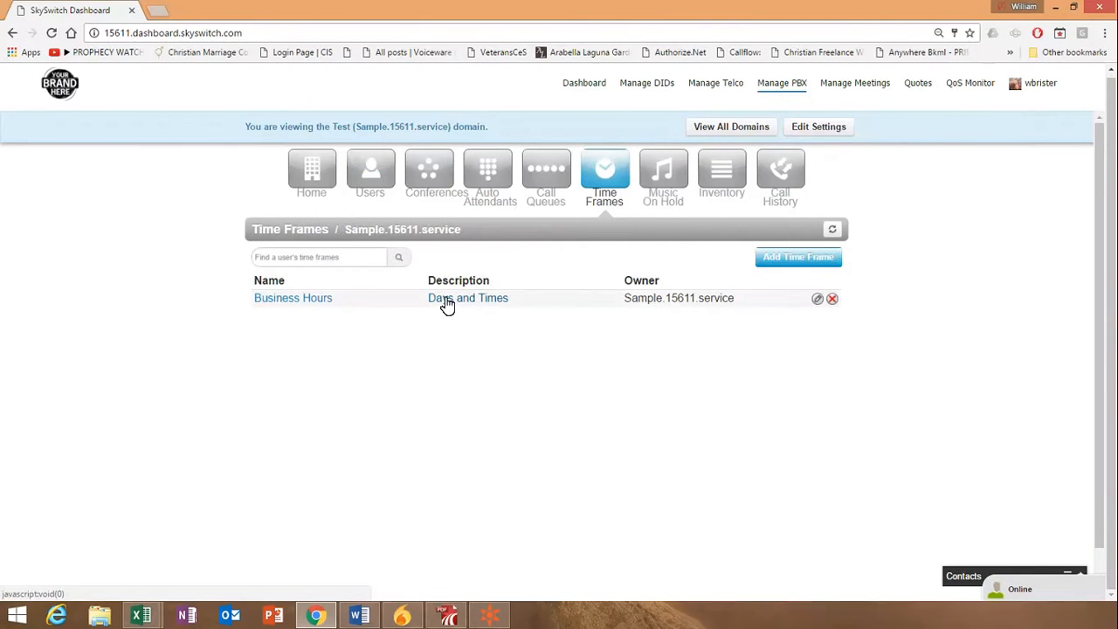
pyautogui.moveTo(447, 304)
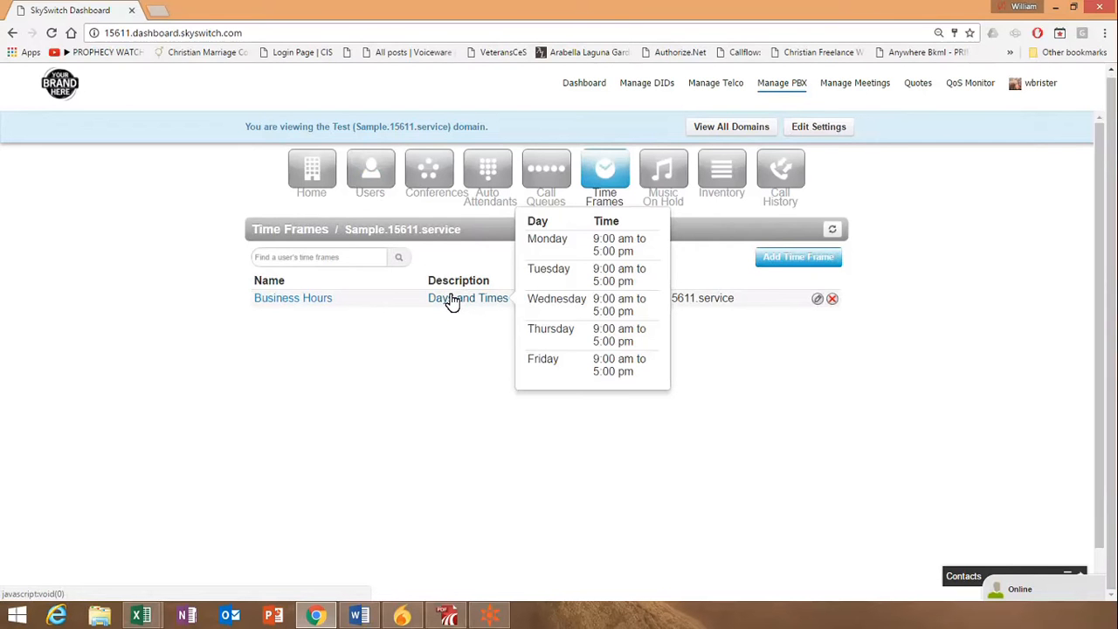
# Start a new answering rule for the Ring Group user with the Business Hours time frame and simultaneous ring enabled
pyautogui.click(354, 155)
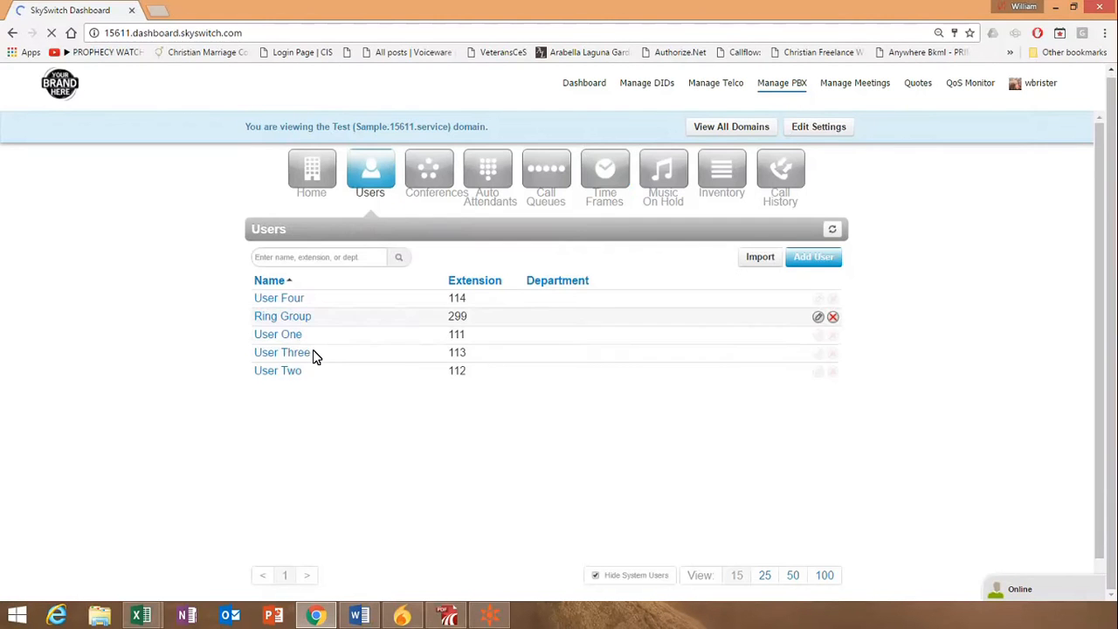
pyautogui.click(258, 318)
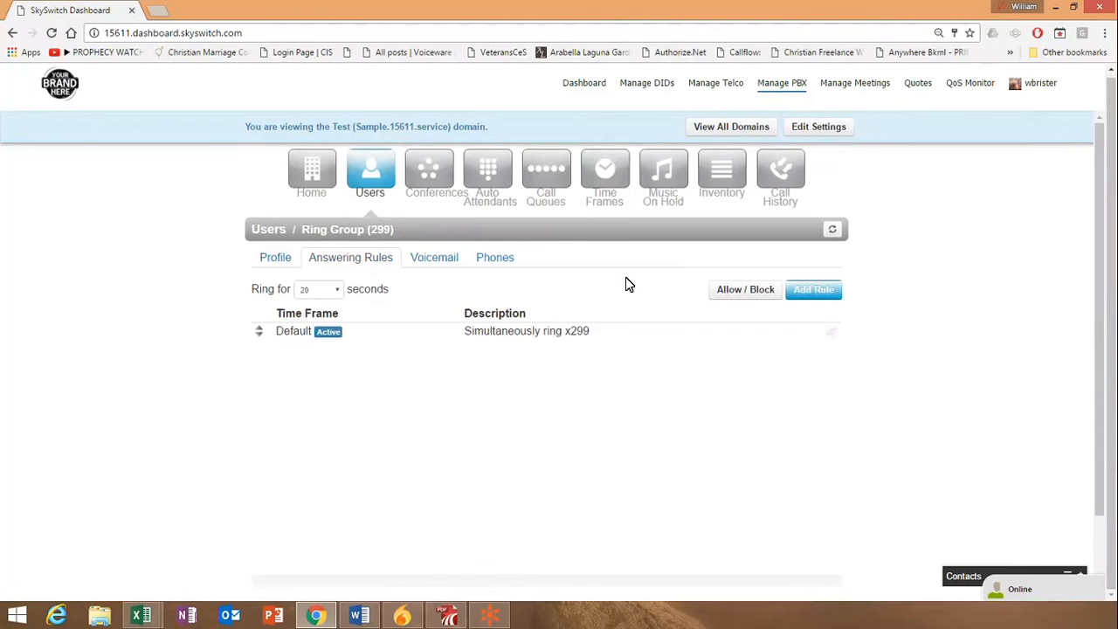
pyautogui.click(844, 289)
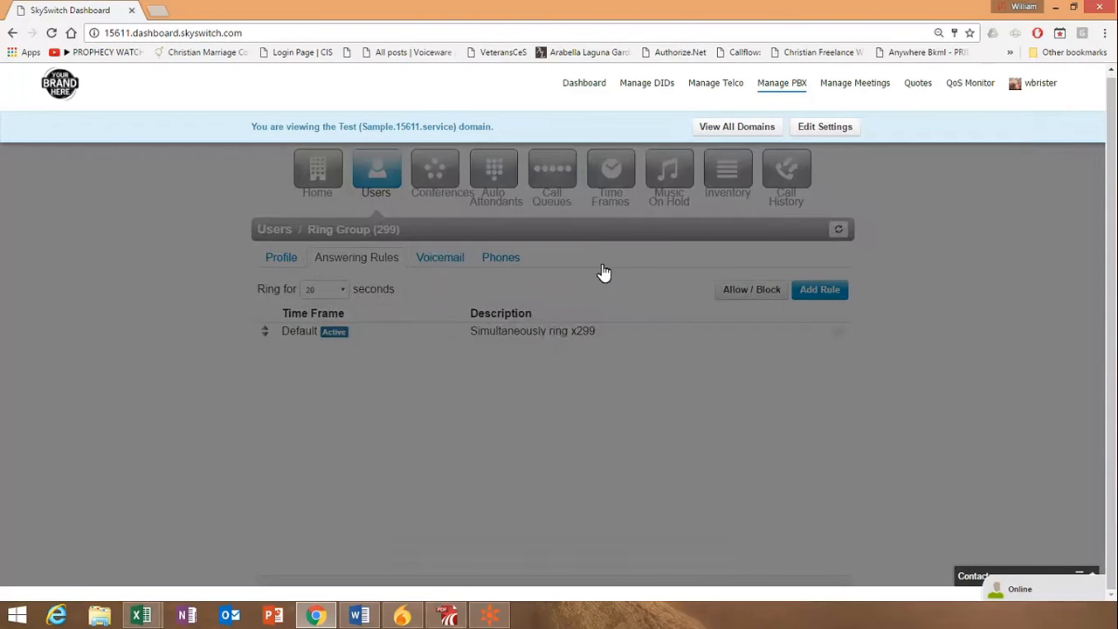
pyautogui.click(555, 203)
pyautogui.click(517, 225)
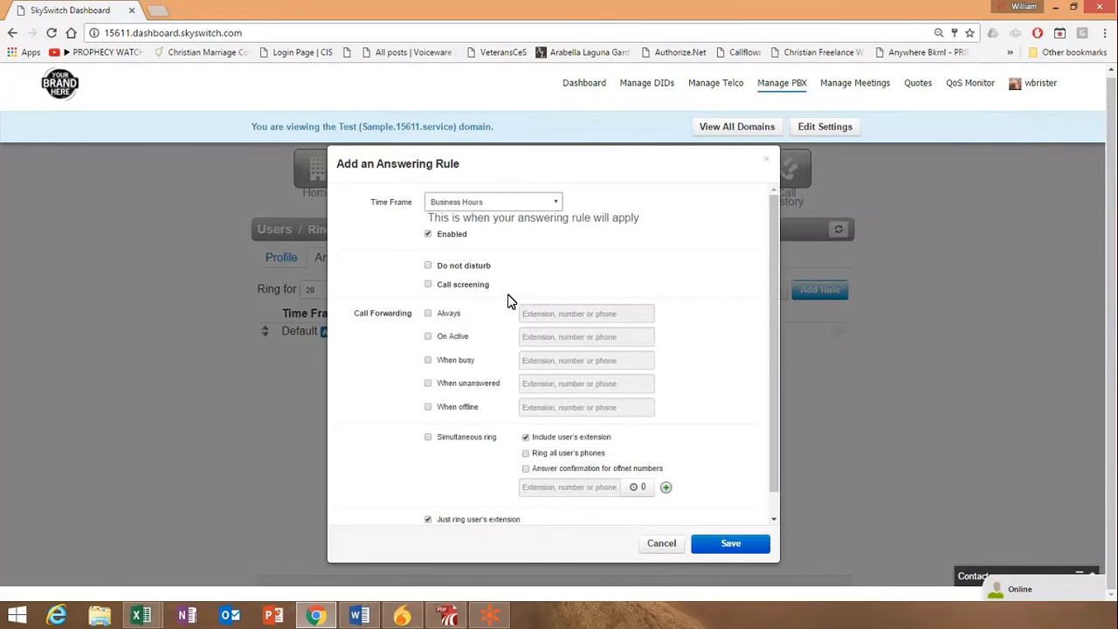
pyautogui.click(428, 435)
pyautogui.scroll(-1, 611, 450)
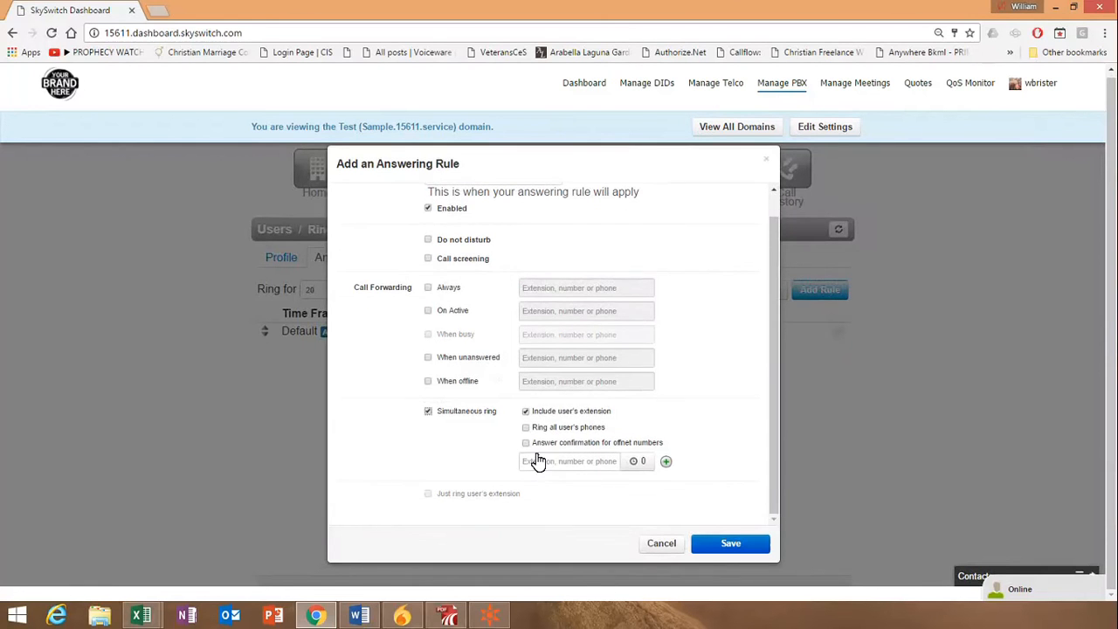
# Add extensions 111, 112, 113 and 114 to the rule's simultaneous ring list
pyautogui.click(533, 461)
pyautogui.write('111')
pyautogui.click(666, 461)
pyautogui.scroll(-1, 731, 350)
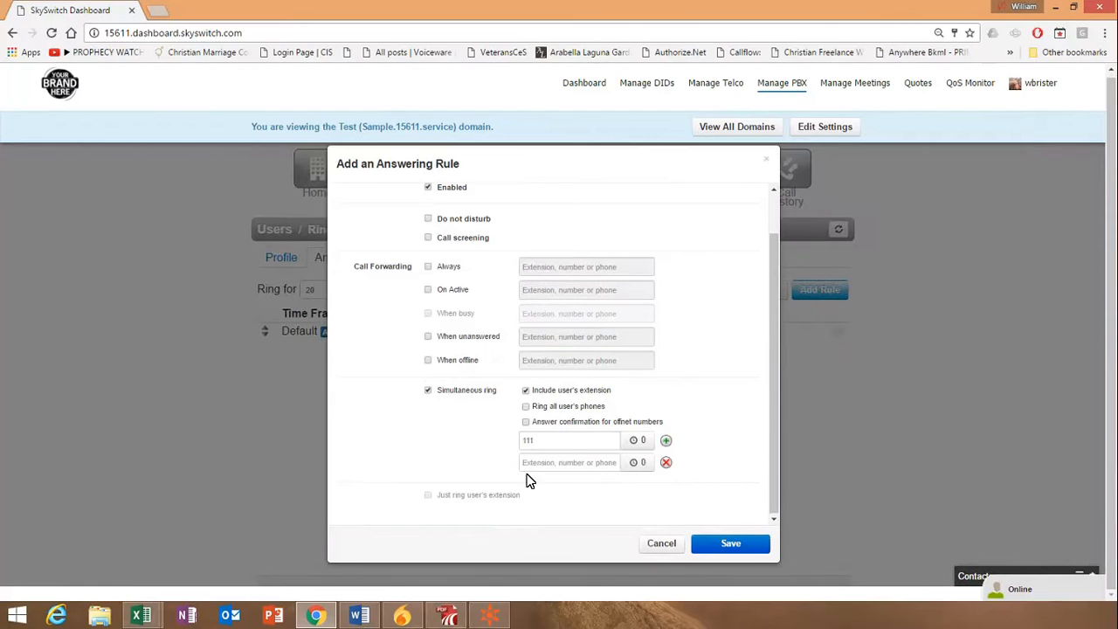
pyautogui.write('112')
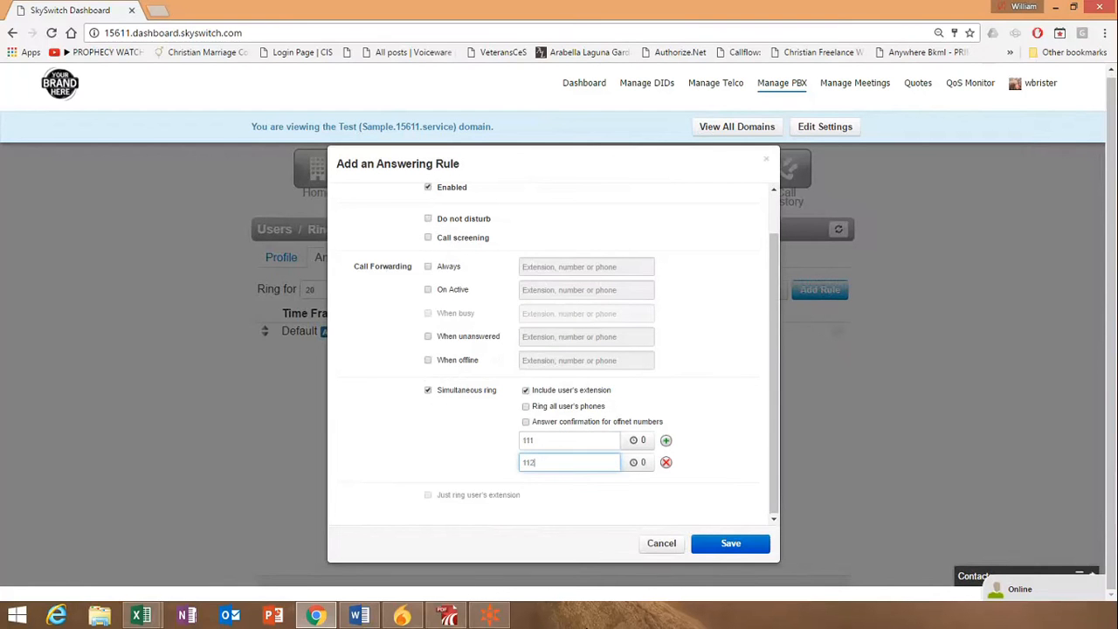
pyautogui.click(687, 460)
pyautogui.click(665, 440)
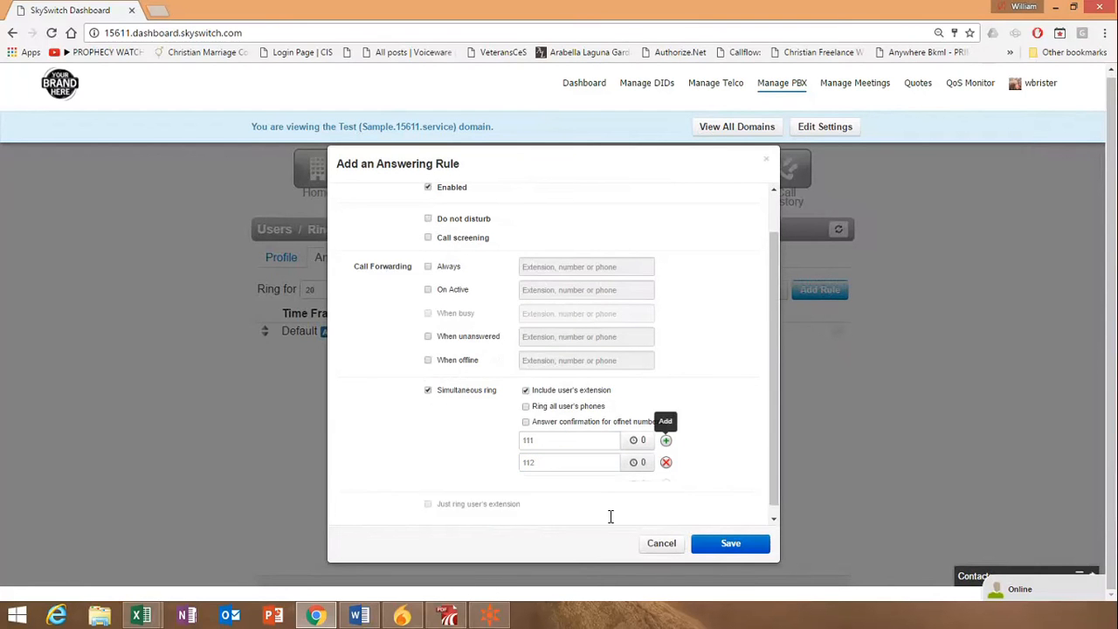
pyautogui.write('113')
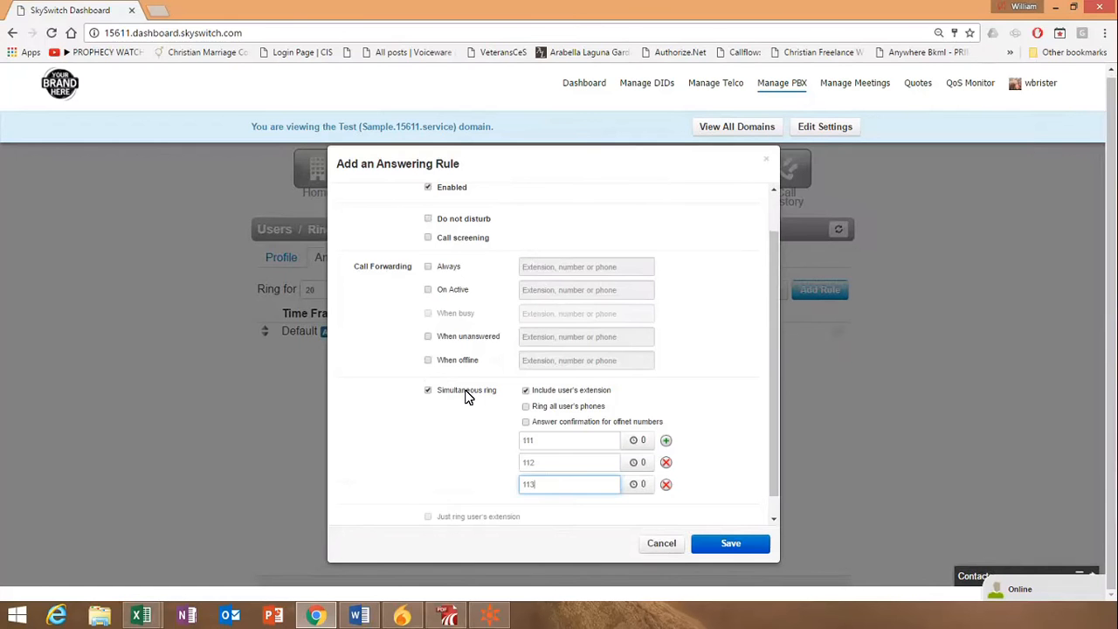
pyautogui.click(691, 460)
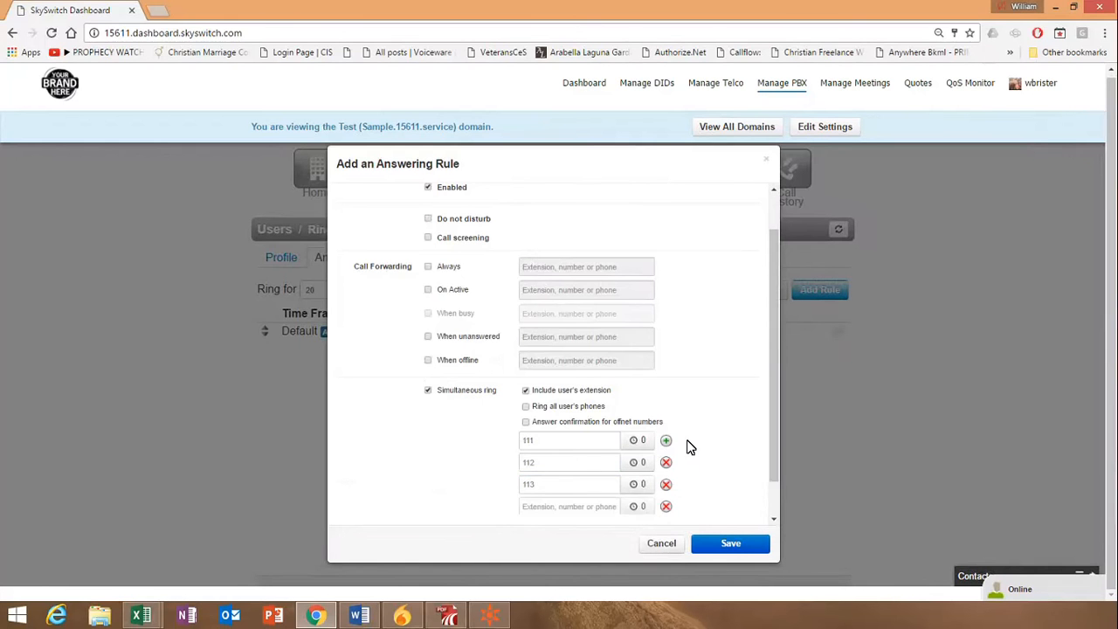
pyautogui.scroll(-1, 603, 516)
pyautogui.write('114')
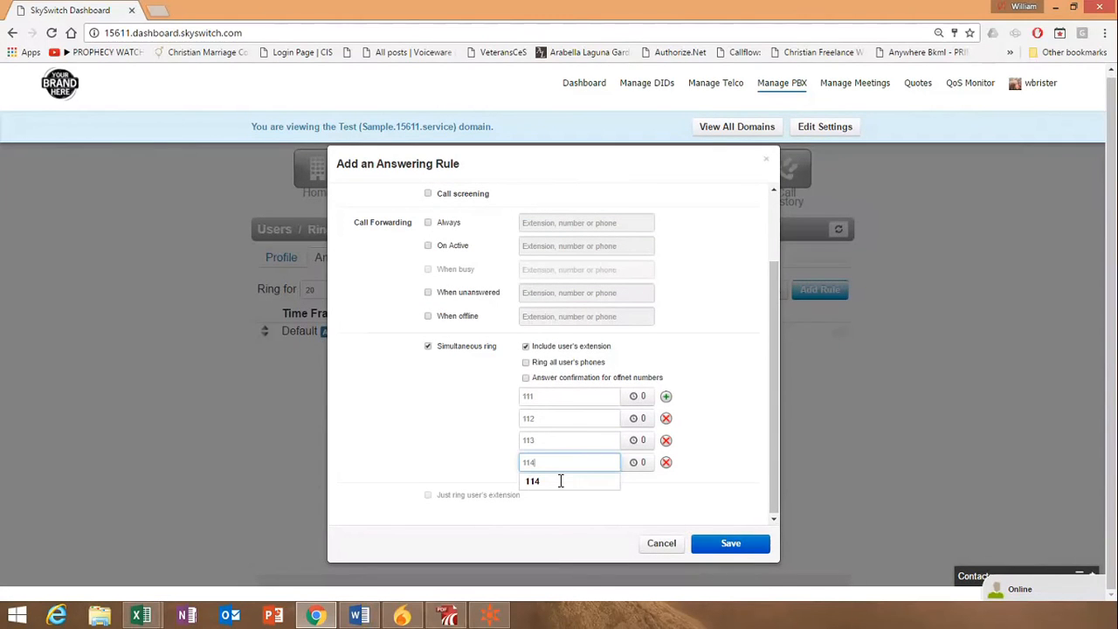
# Set the ring delay for extension 114 to 20 seconds
pyautogui.click(741, 432)
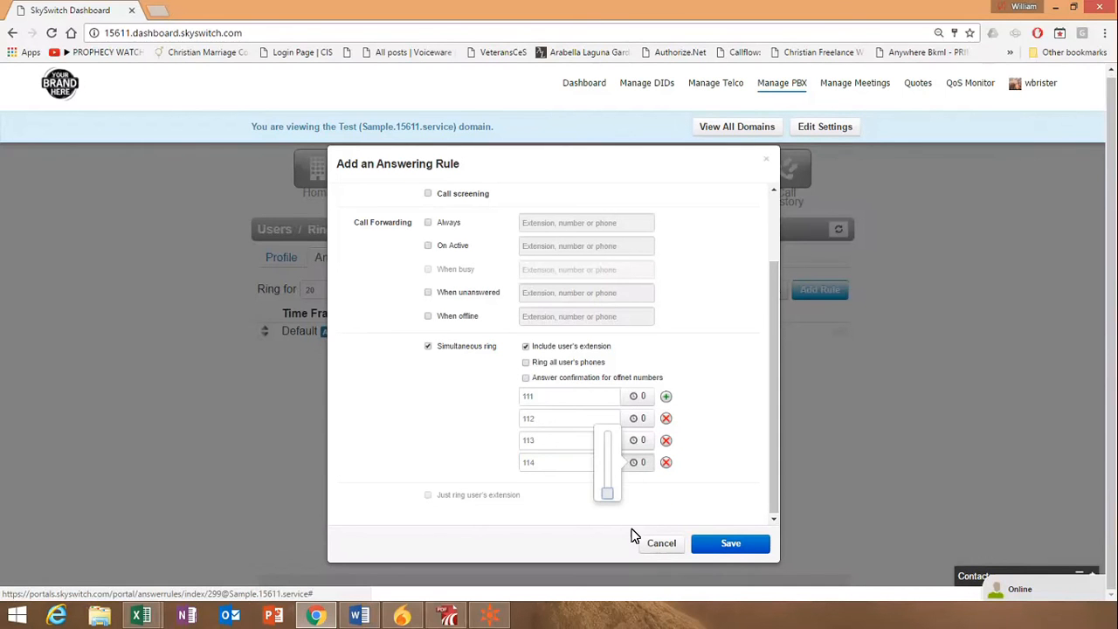
pyautogui.moveTo(618, 525); pyautogui.dragTo(618, 453)
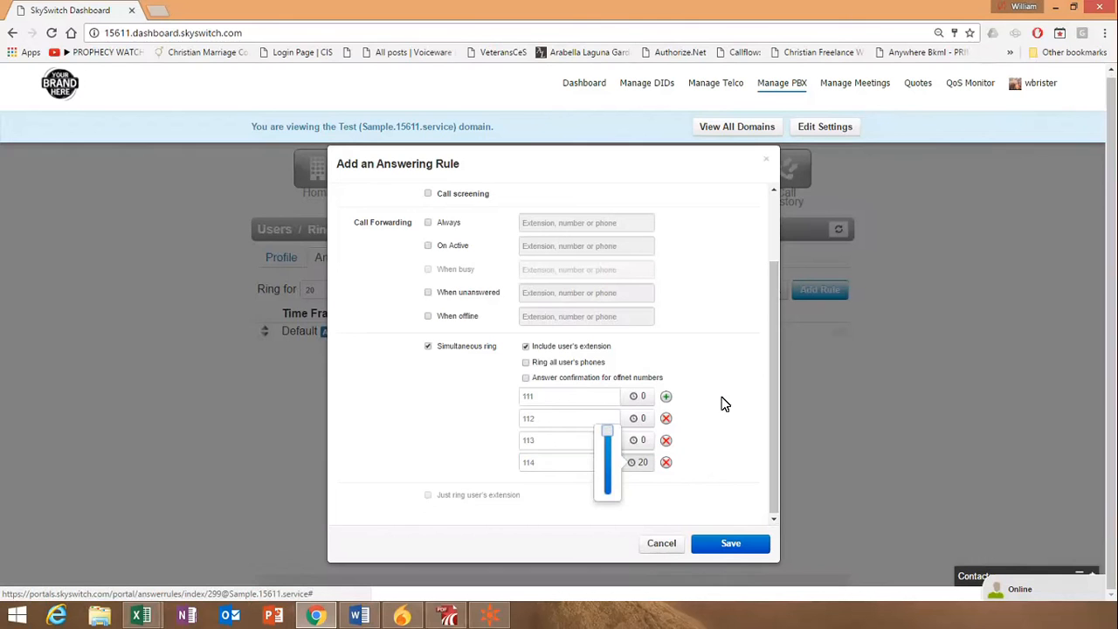
pyautogui.click(741, 490)
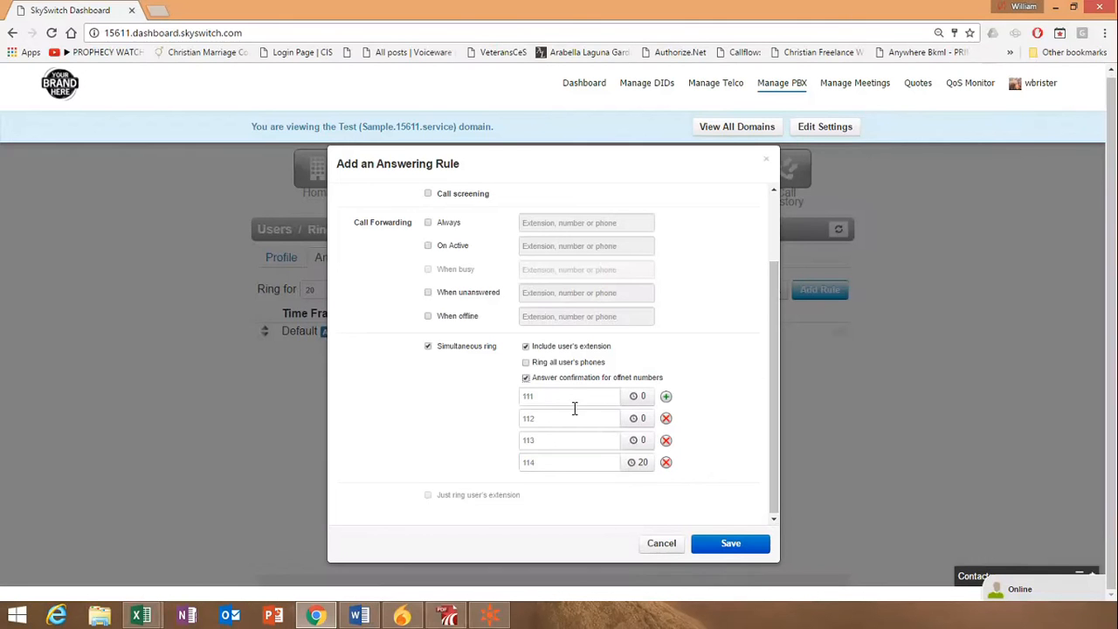
# Enable answer confirmation for offnet numbers, and disable it again
pyautogui.click(525, 379)
pyautogui.click(526, 379)
# Set the ring delay for extension 114 to 10 seconds
pyautogui.click(648, 496)
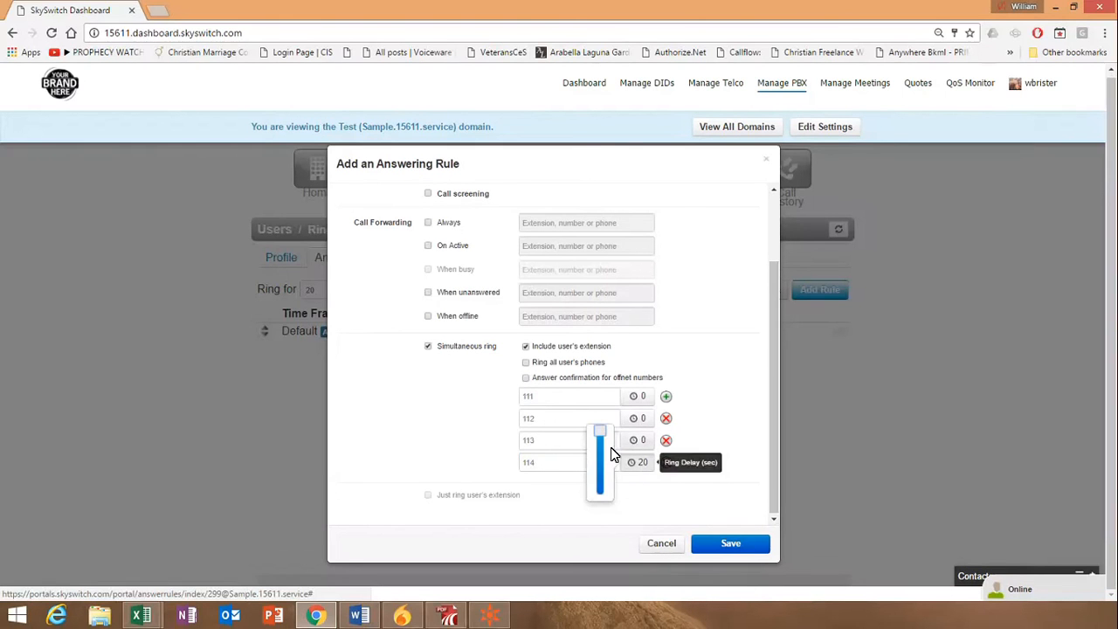
pyautogui.moveTo(611, 447); pyautogui.dragTo(613, 480)
pyautogui.click(743, 436)
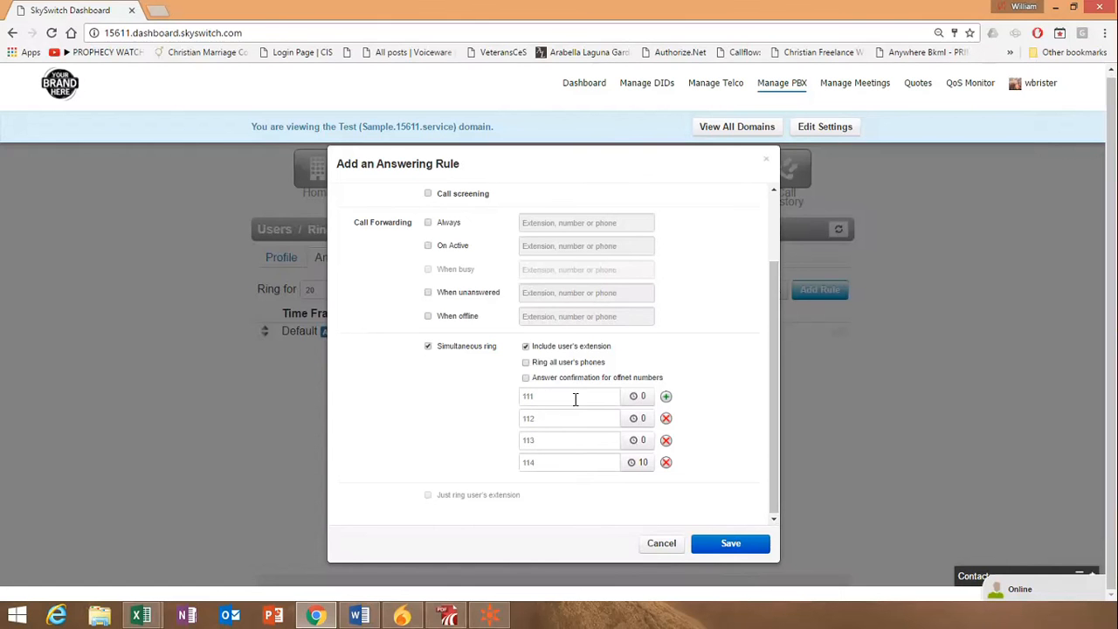
# Add an external phone number as a fifth entry in the simultaneous ring list
pyautogui.click(665, 396)
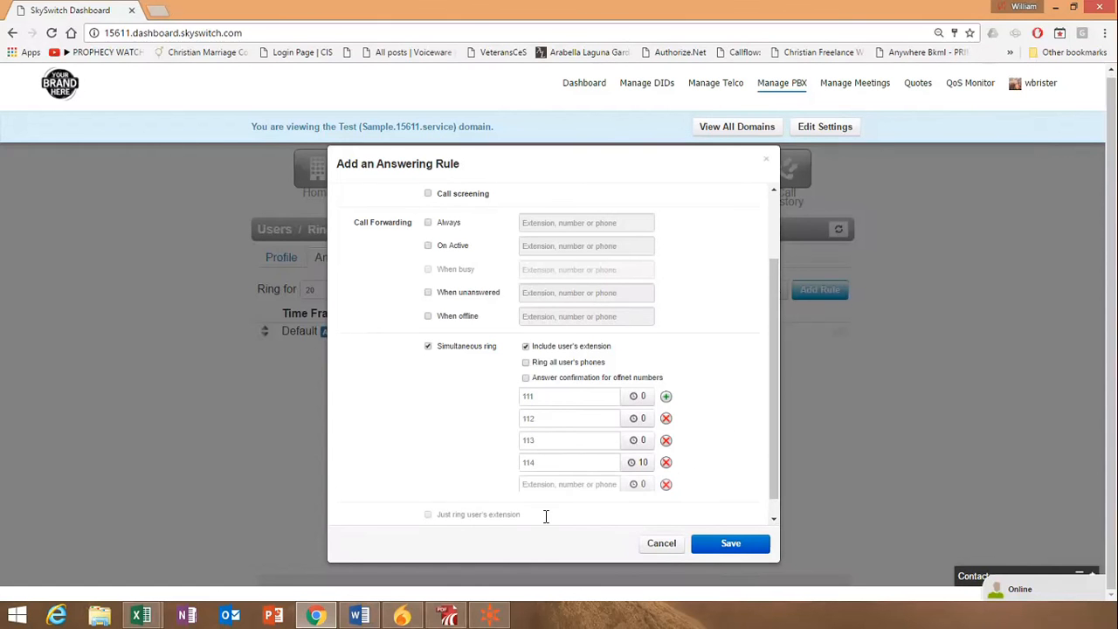
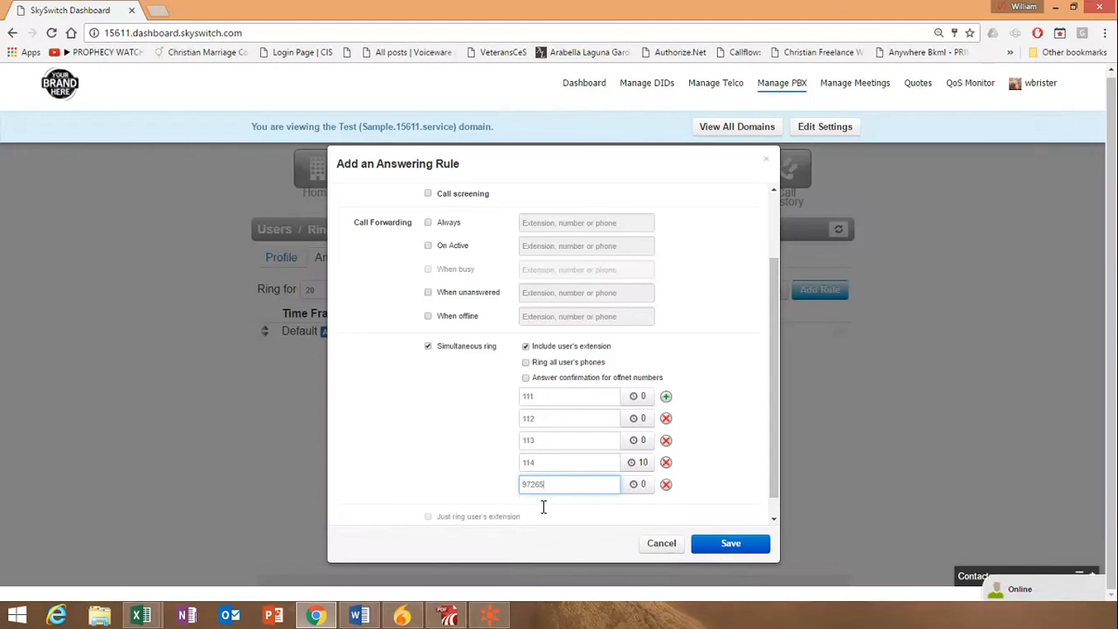
pyautogui.moveTo(523, 486); pyautogui.dragTo(552, 489)
pyautogui.click(745, 354)
# Switch answer confirmation for offnet numbers on and off again, and remove the external phone number entry
pyautogui.click(524, 377)
pyautogui.click(525, 378)
pyautogui.click(667, 485)
# Exclude the user's own extension from the simultaneous ring and set the ring delay for extension 114 to 0 seconds
pyautogui.click(638, 462)
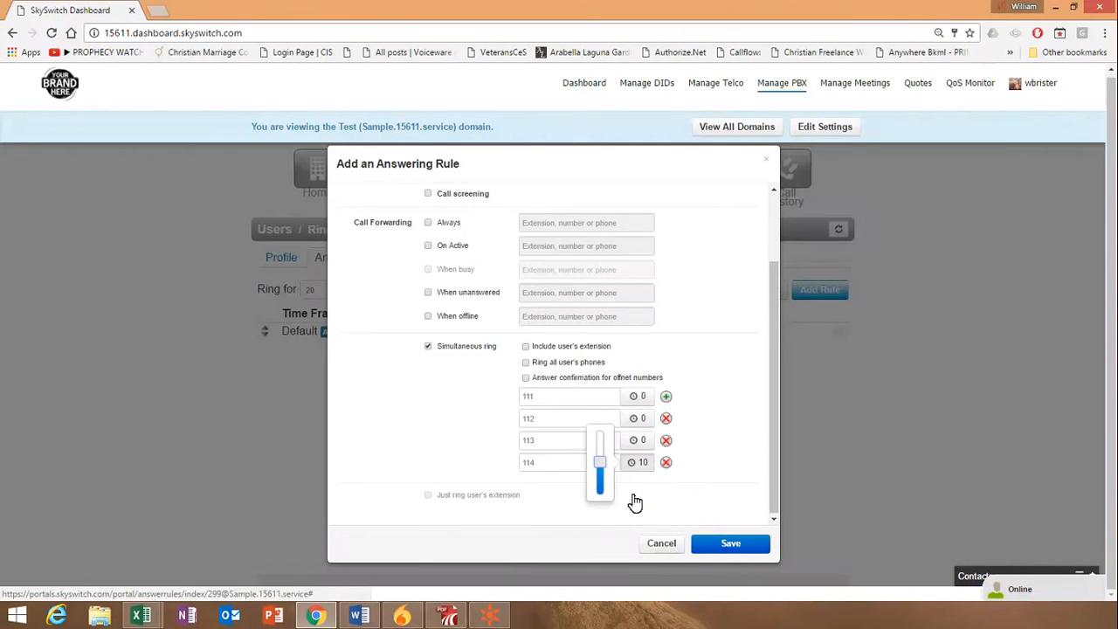
pyautogui.moveTo(600, 463); pyautogui.dragTo(600, 524)
pyautogui.click(709, 333)
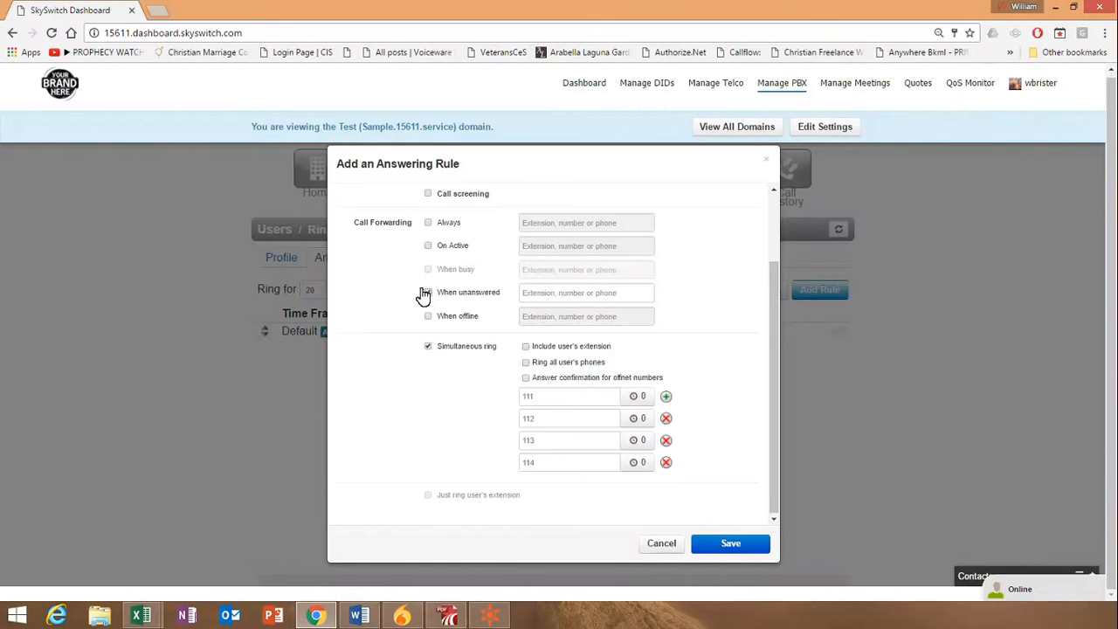
# Enable call forwarding when unanswered and choose Voicemail - 111 (User One) as its destination
pyautogui.click(524, 292)
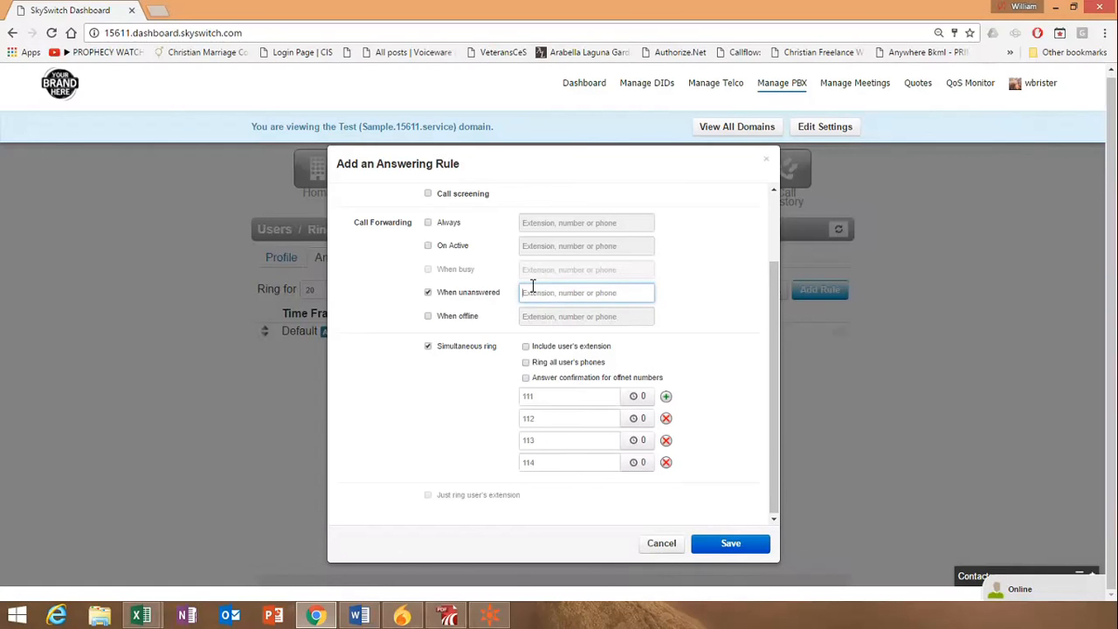
pyautogui.write('voice')
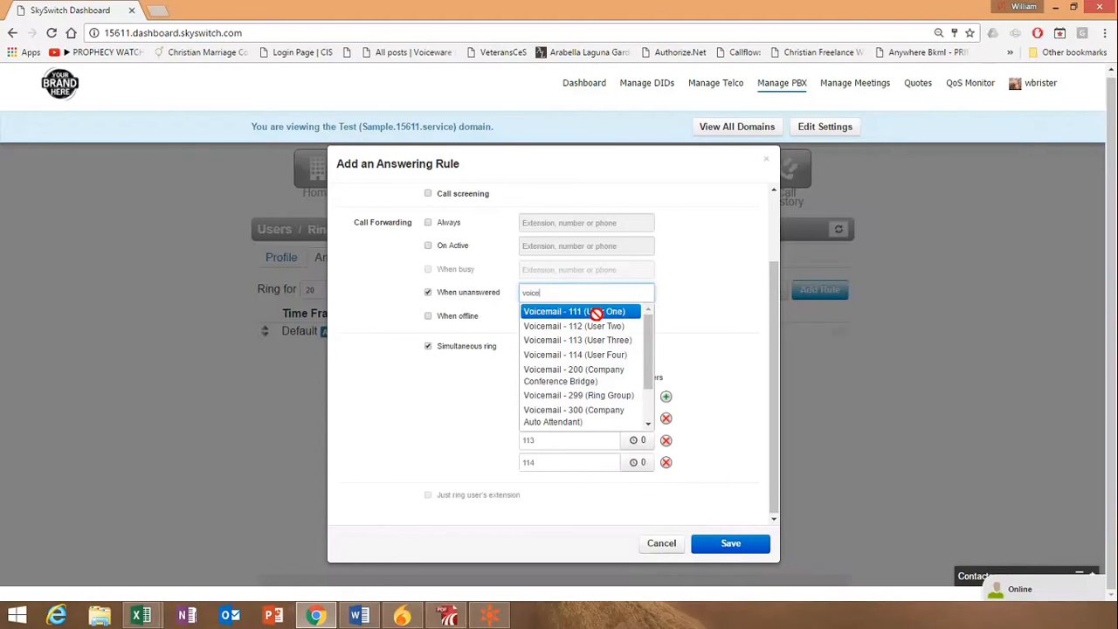
pyautogui.click(597, 312)
# Change the unanswered forwarding destination to User - 300 (Company Auto Attendant) and save the Business Hours rule
pyautogui.moveTo(644, 293); pyautogui.dragTo(460, 289)
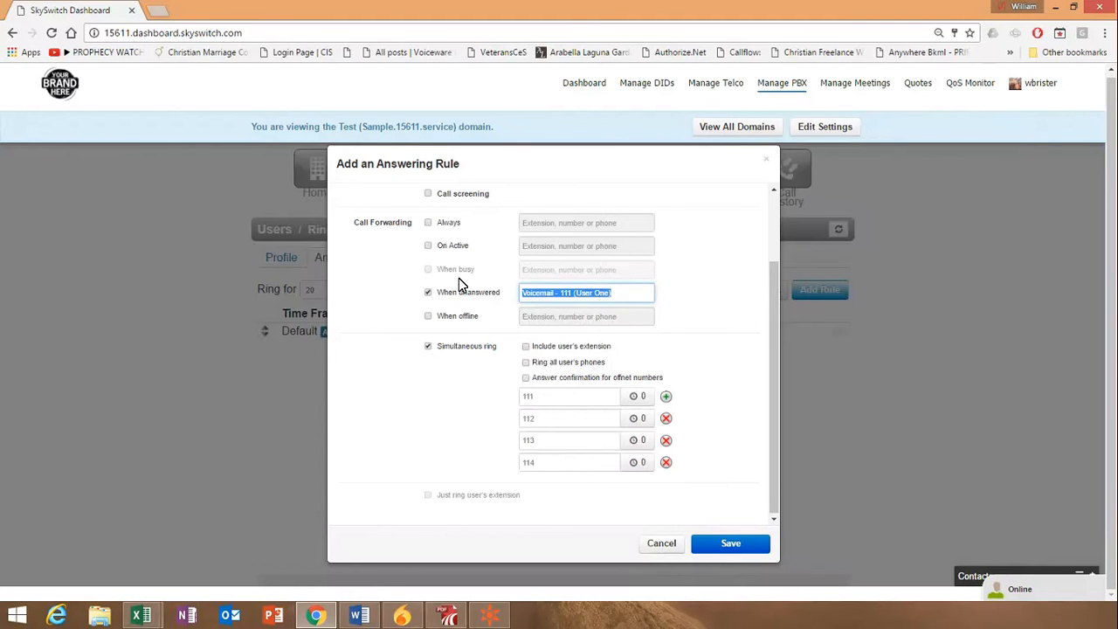
pyautogui.press('BackSpace')
pyautogui.write('a')
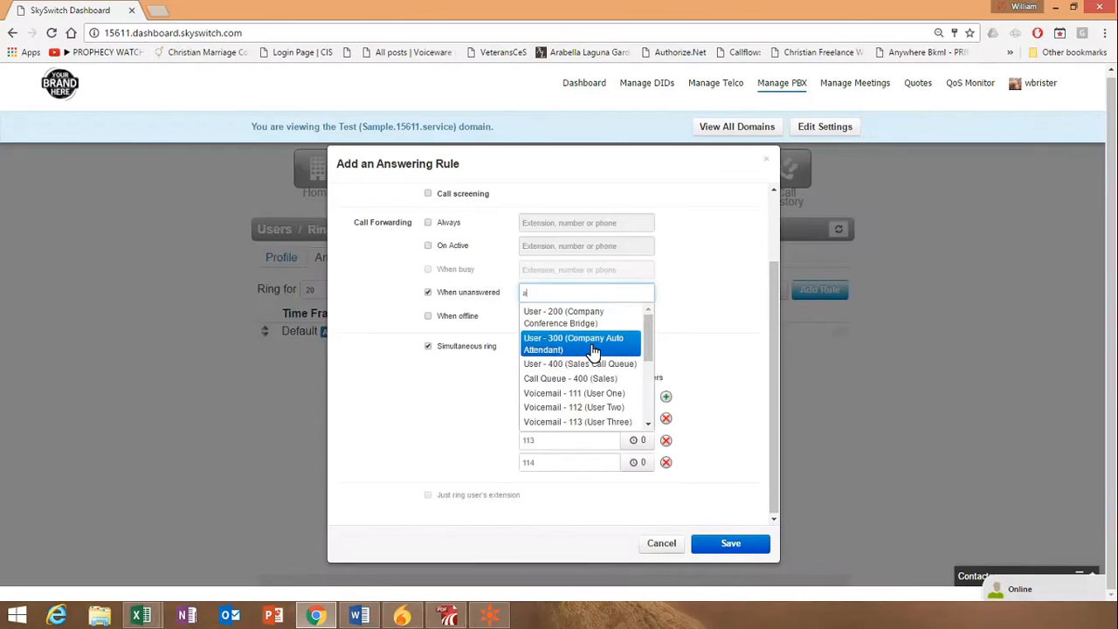
pyautogui.click(592, 351)
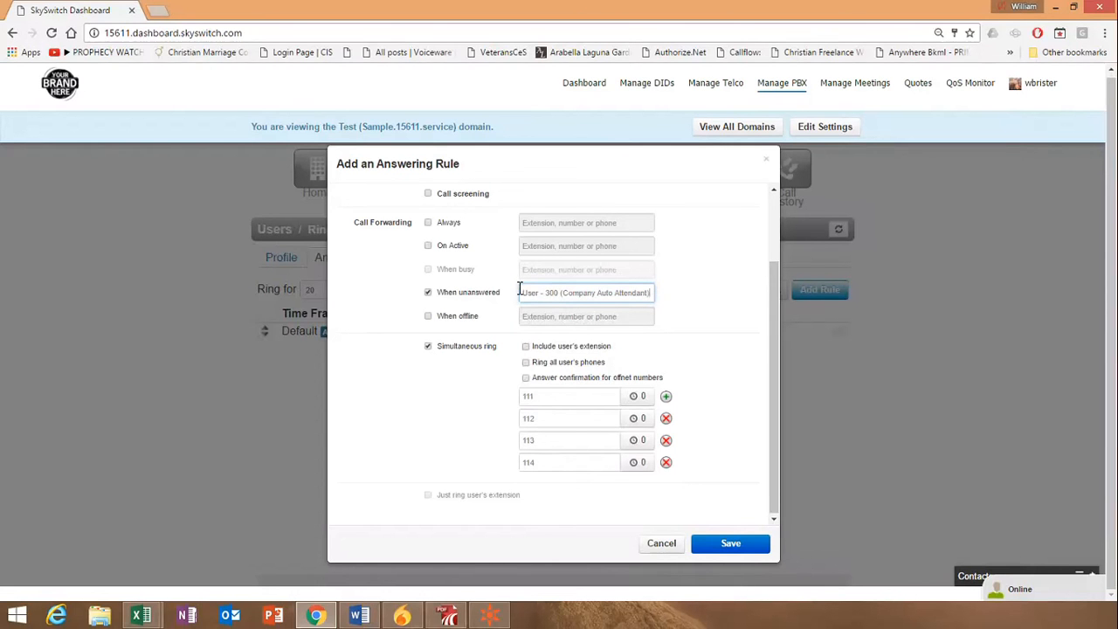
pyautogui.moveTo(533, 291); pyautogui.dragTo(686, 287)
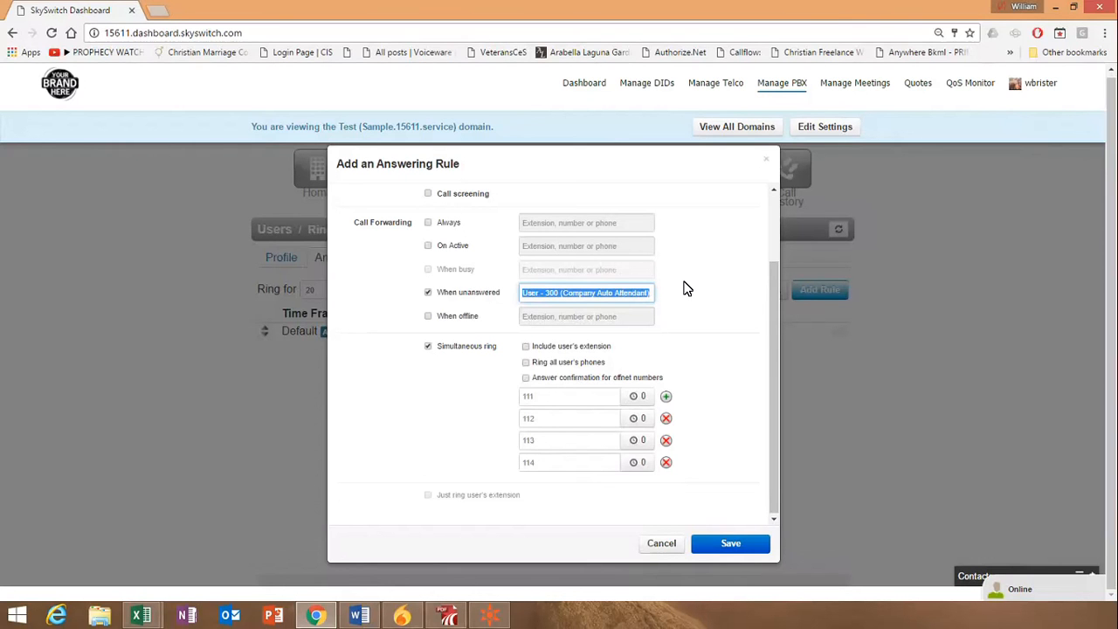
pyautogui.click(687, 286)
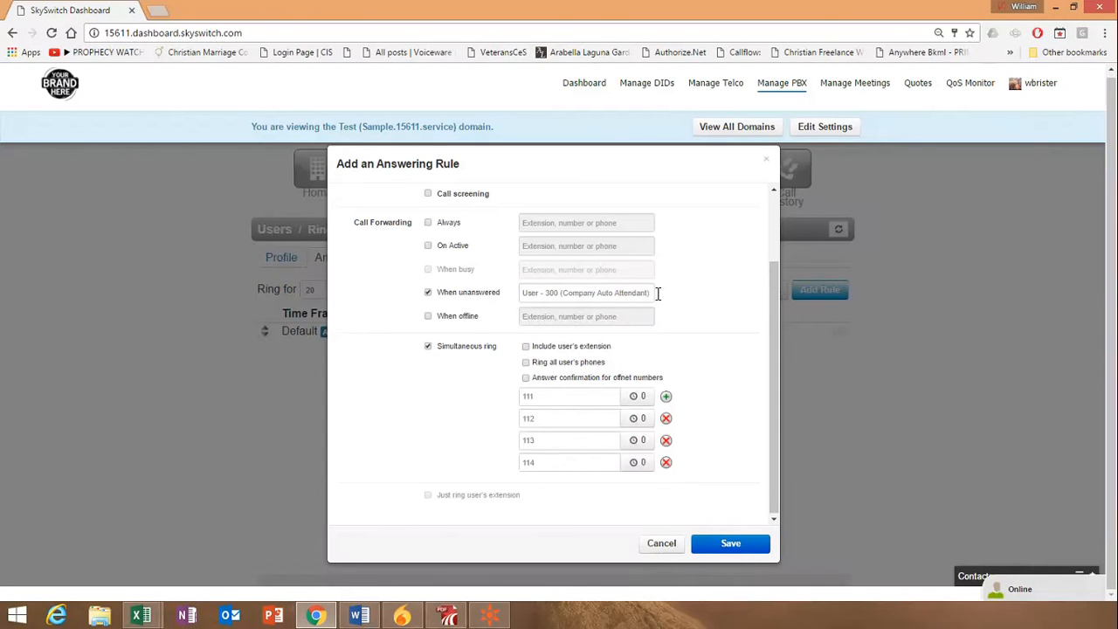
pyautogui.click(731, 543)
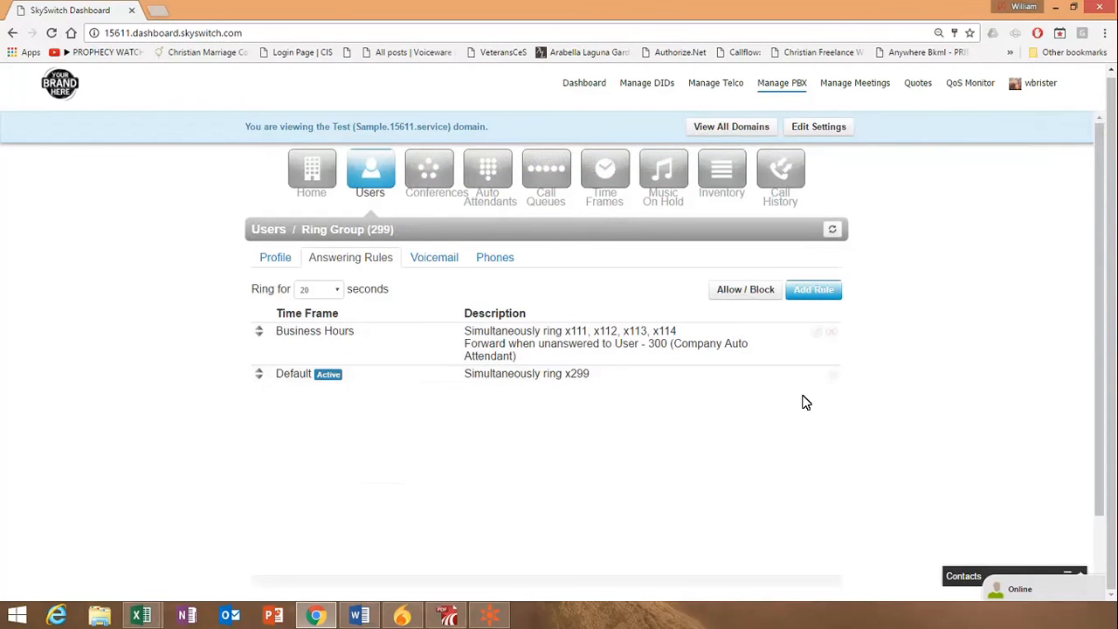
# Edit the Default answering rule to always forward calls to Voicemail - 111 (User One) and save it
pyautogui.click(874, 391)
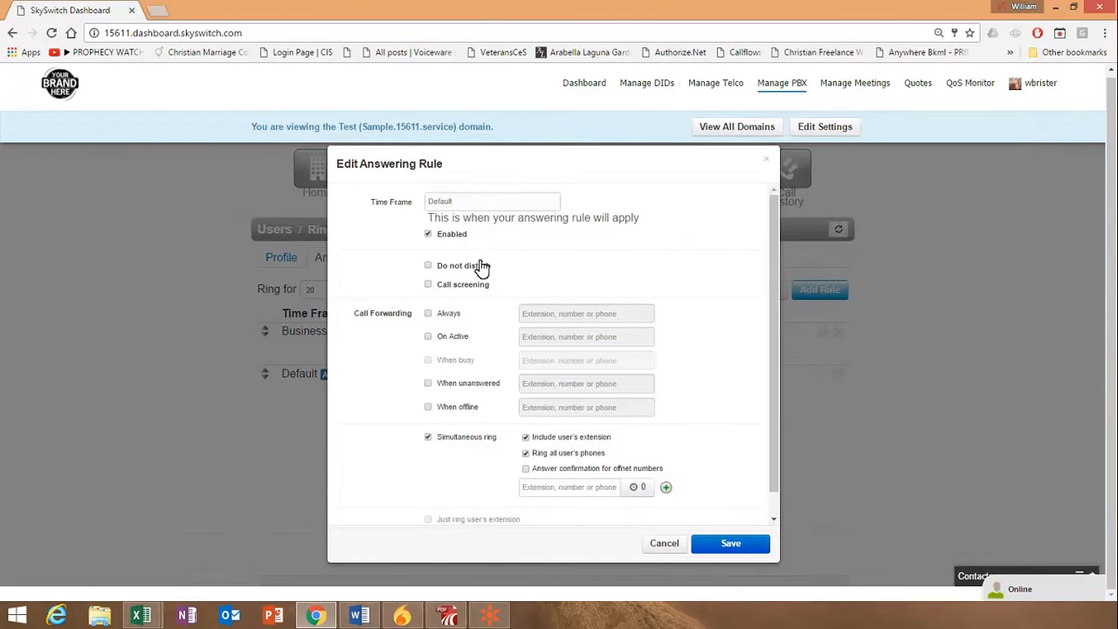
pyautogui.click(428, 312)
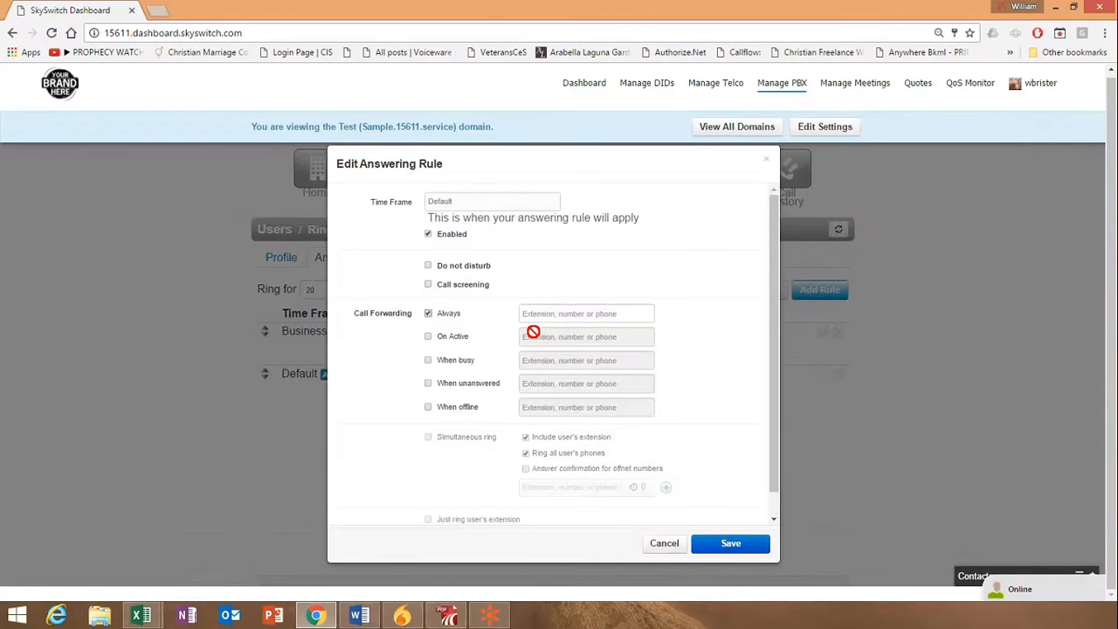
pyautogui.click(543, 314)
pyautogui.write('111')
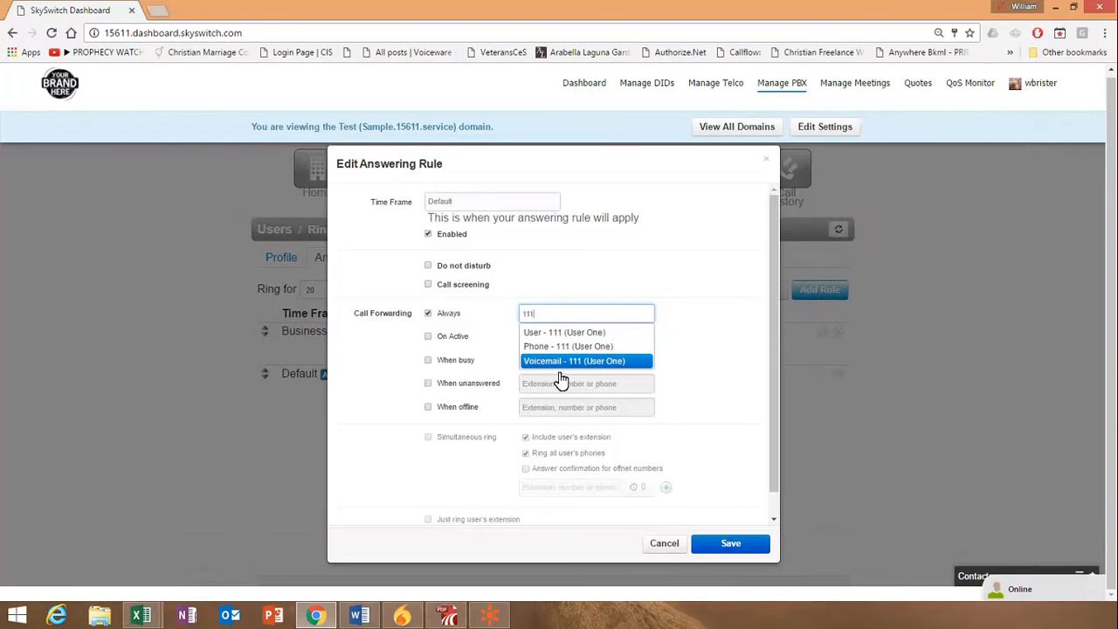
pyautogui.click(555, 364)
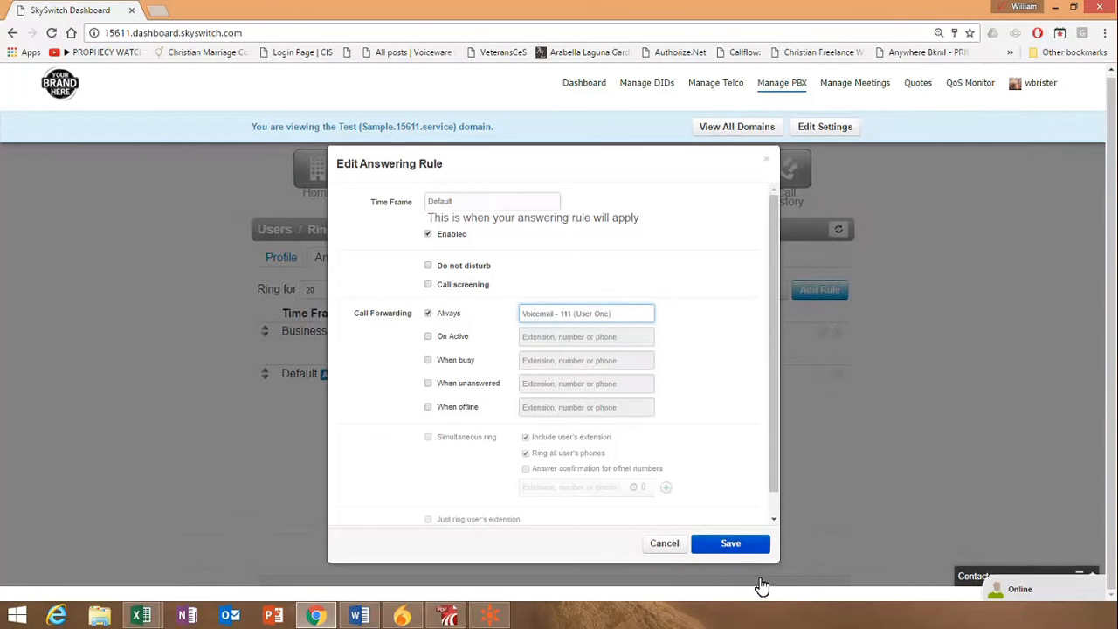
pyautogui.press('Return')
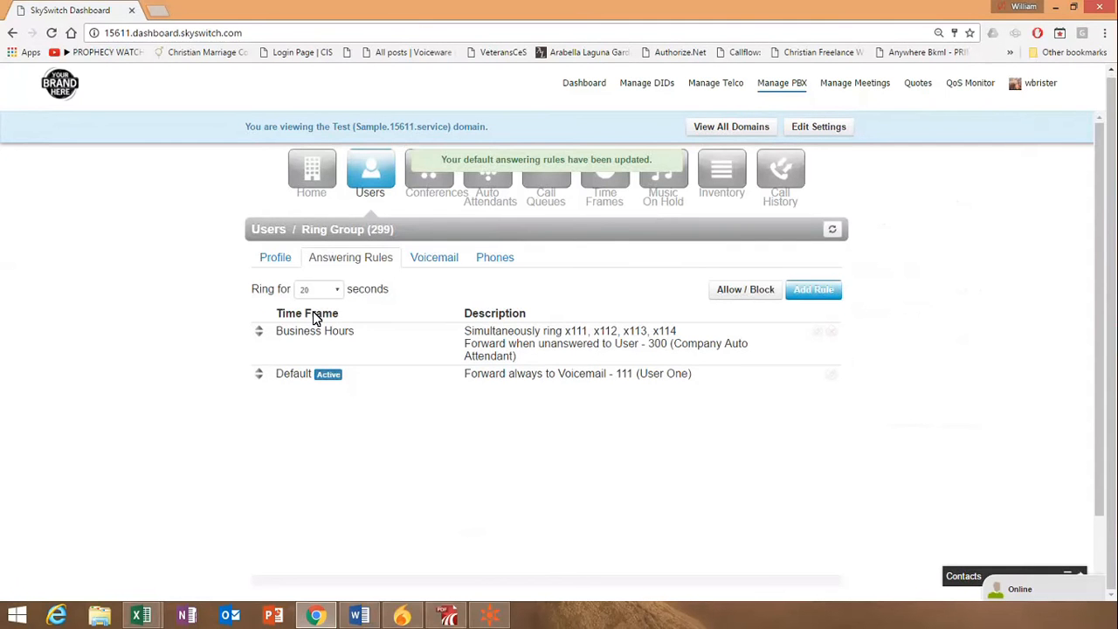
# In the phone number inventory, give the available number the User treatment with 299 (Ring Group) as destination, and save
pyautogui.moveTo(306, 339)
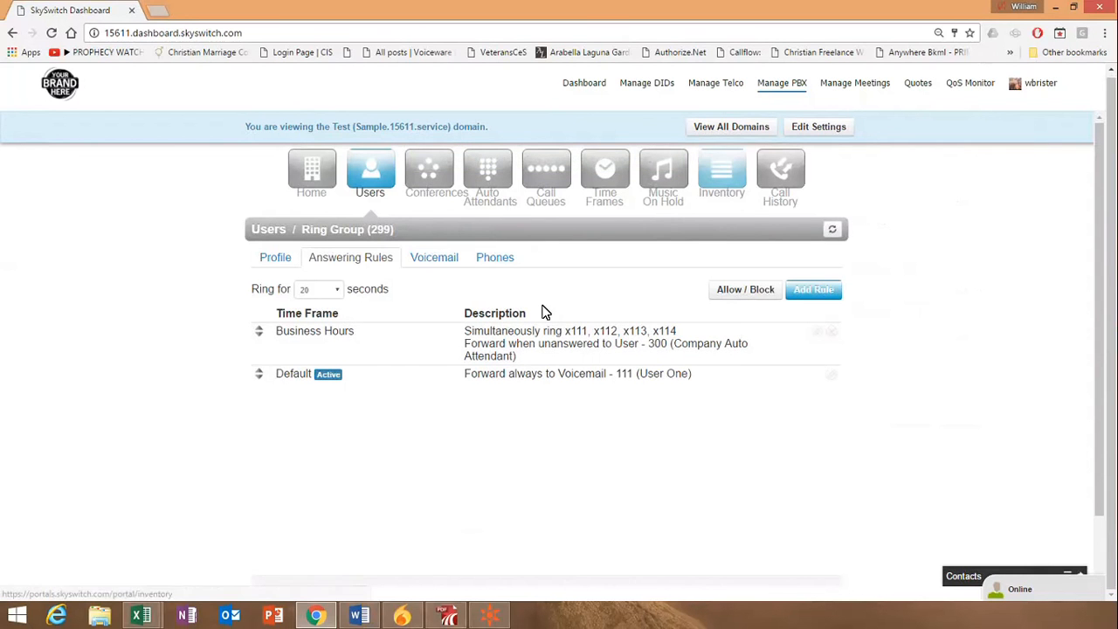
pyautogui.click(754, 151)
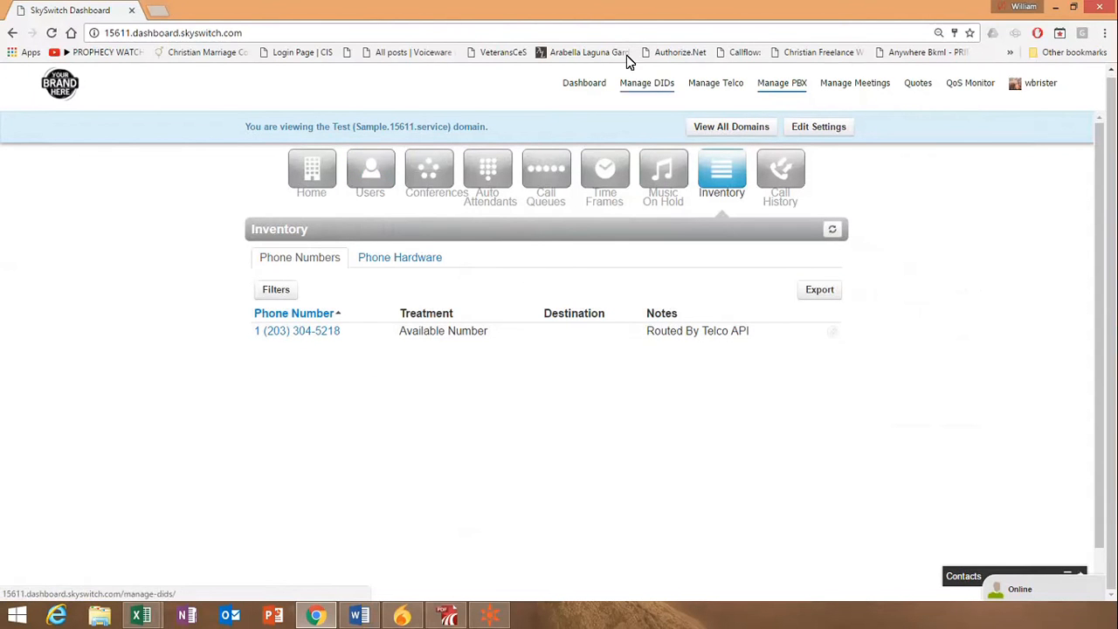
pyautogui.click(271, 334)
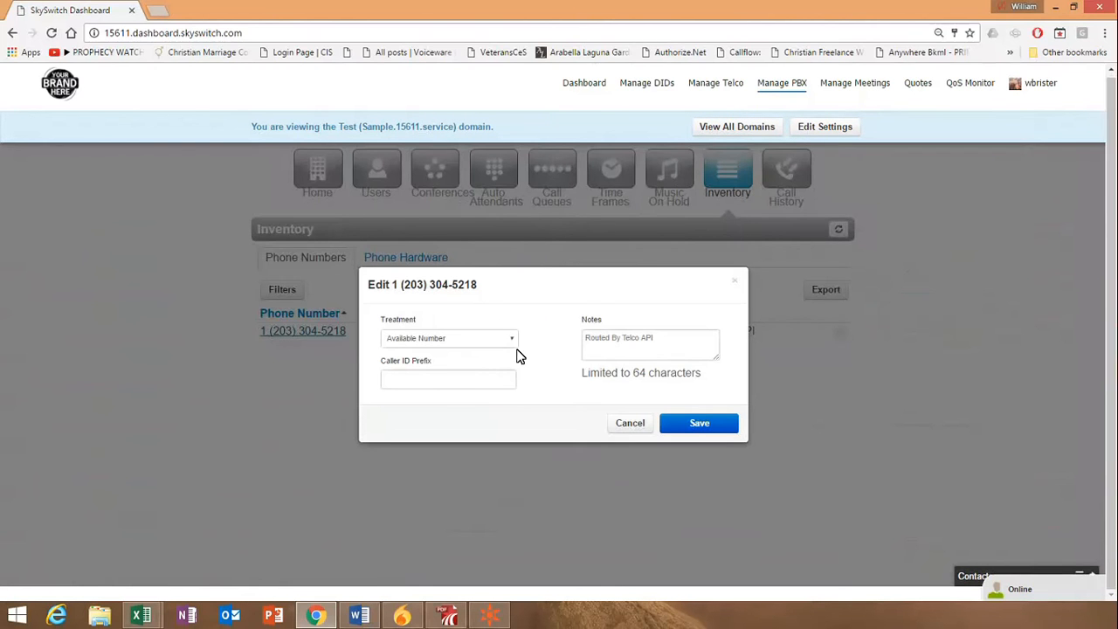
pyautogui.click(510, 340)
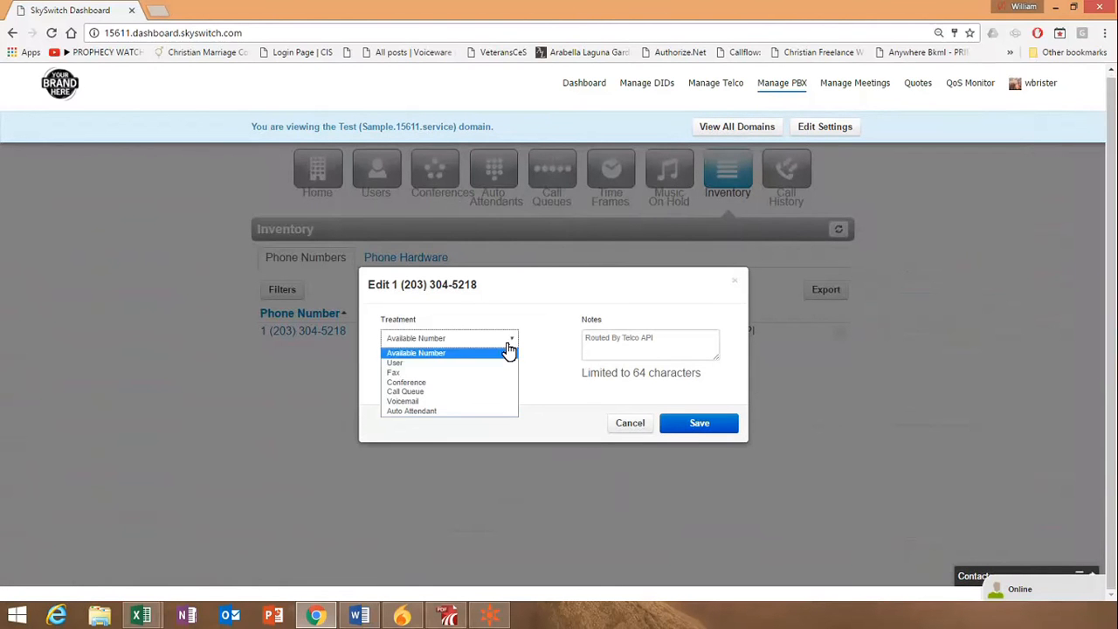
pyautogui.click(412, 363)
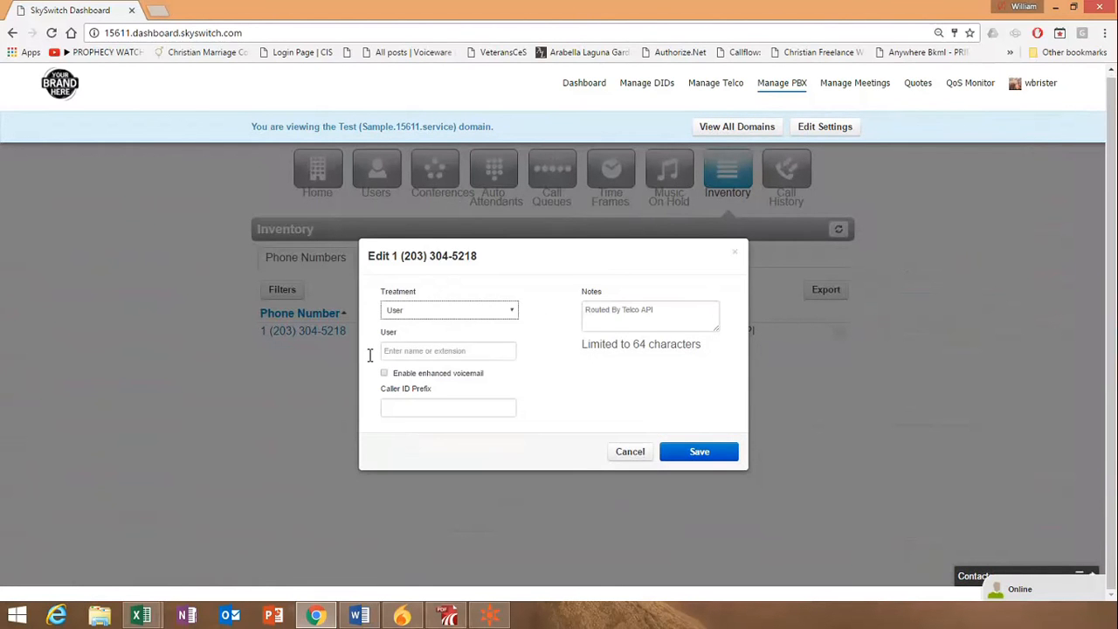
pyautogui.click(378, 351)
pyautogui.write('299')
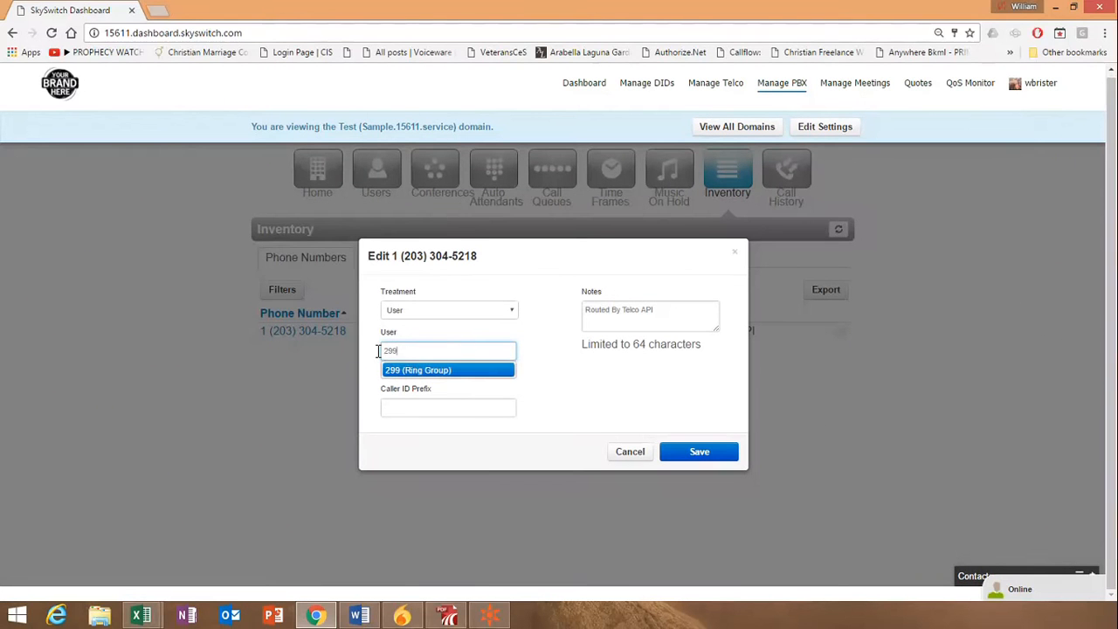
pyautogui.click(454, 374)
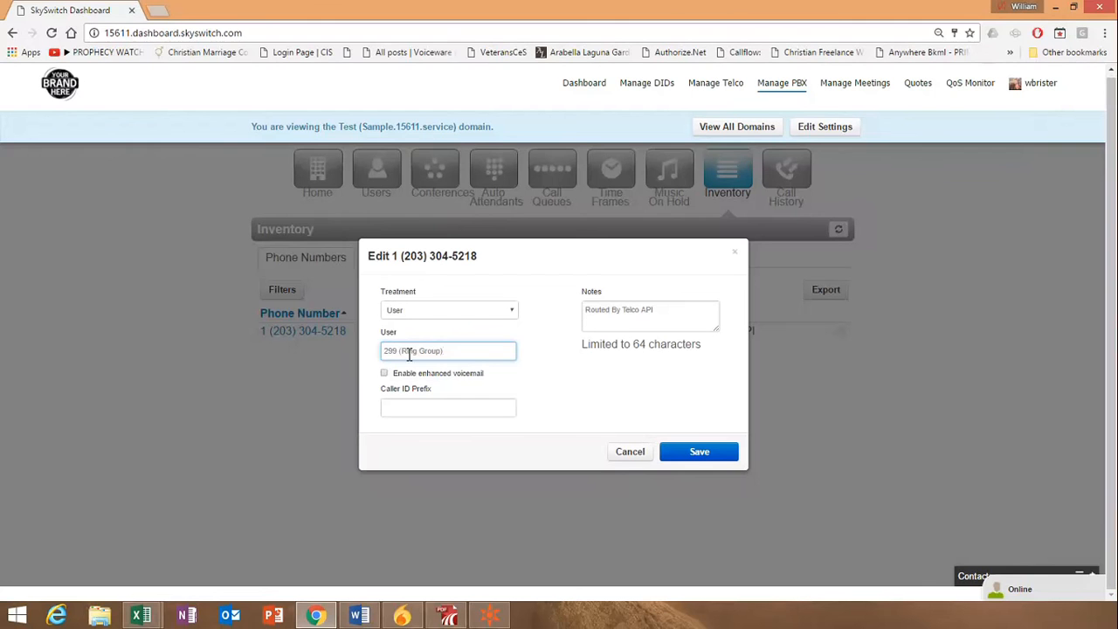
pyautogui.click(693, 452)
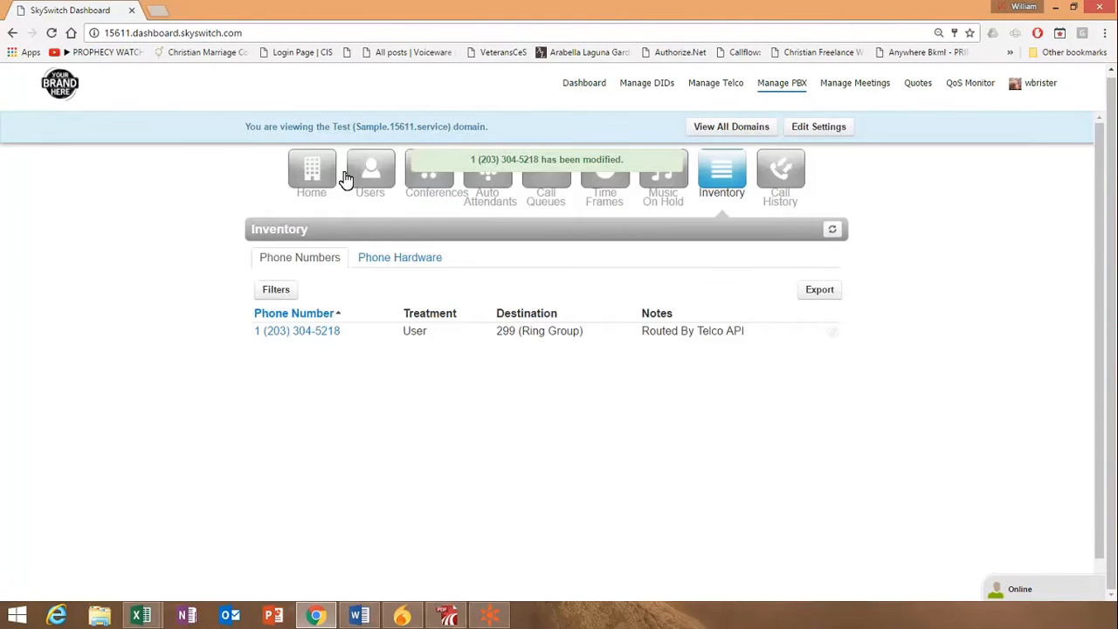
# Return to the list of users in the domain
pyautogui.click(348, 160)
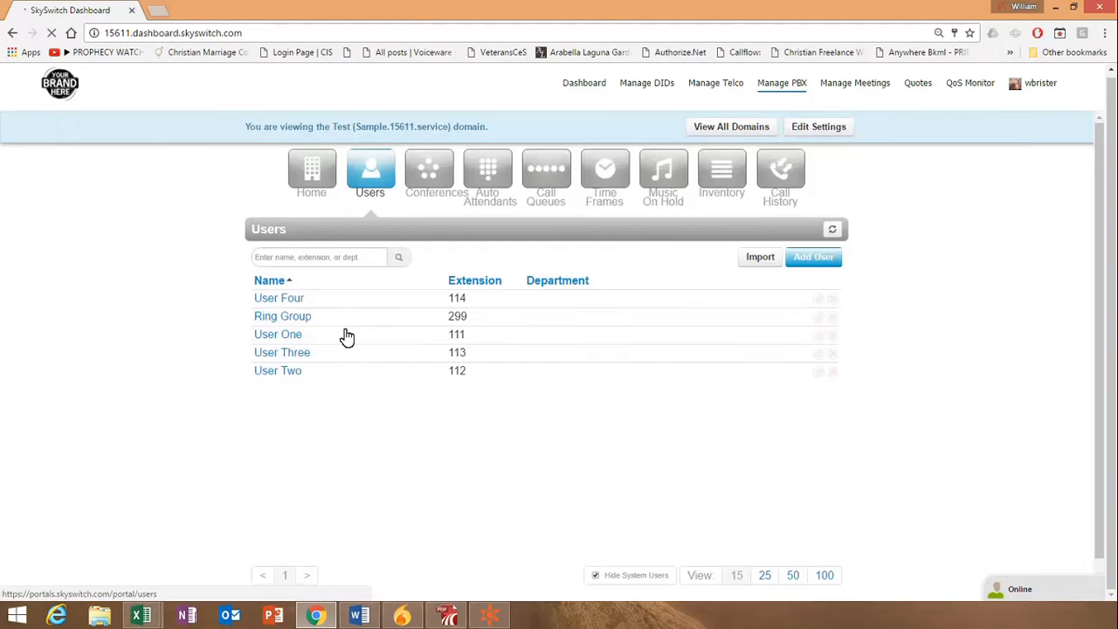